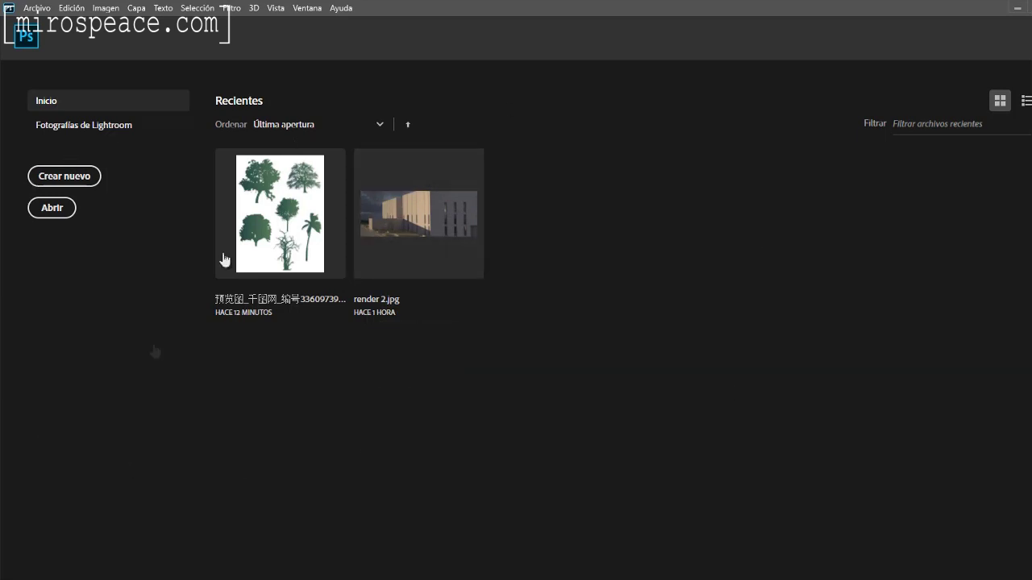
Open the recent image render 2.jpg and unlock its Fondo layer
{"action": "left_click", "coordinate": [432, 240]}
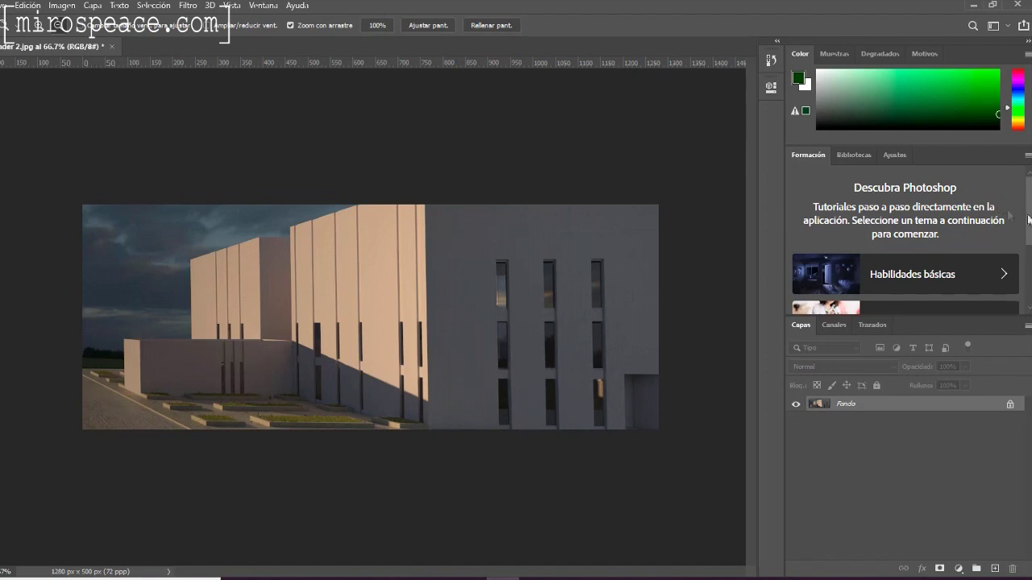
{"action": "left_click_drag", "start_coordinate": [1029, 227], "coordinate": [1029, 282]}
{"action": "left_click_drag", "start_coordinate": [1027, 233], "coordinate": [1025, 288]}
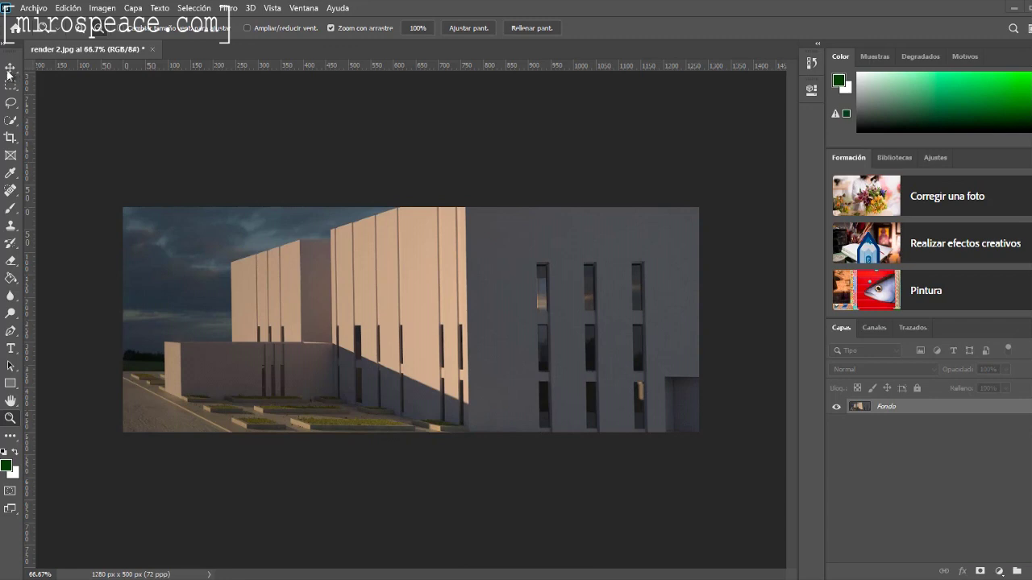
{"action": "left_click_drag", "start_coordinate": [11, 59], "coordinate": [0, 91]}
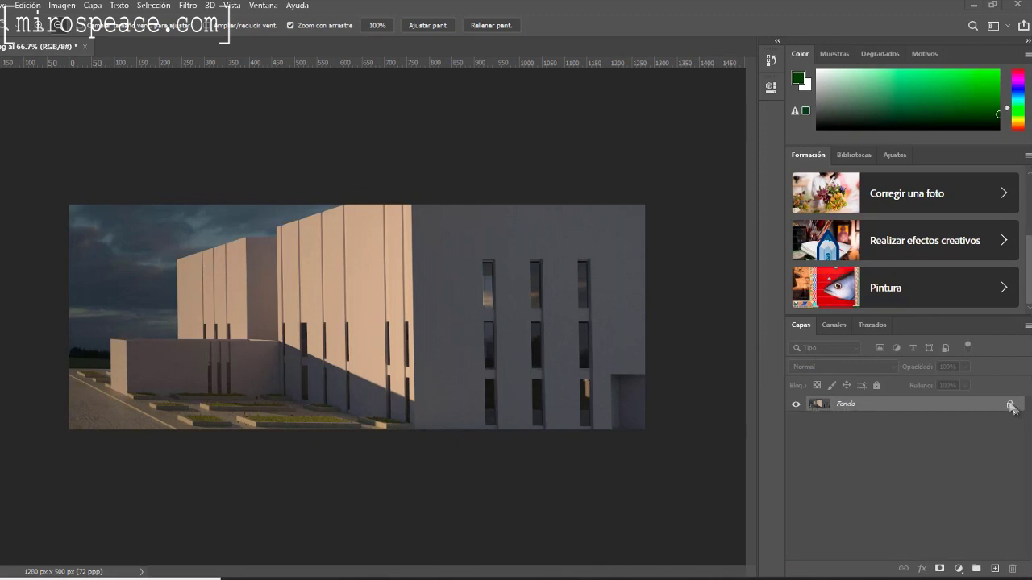
{"action": "left_click_drag", "start_coordinate": [1012, 405], "coordinate": [1012, 569]}
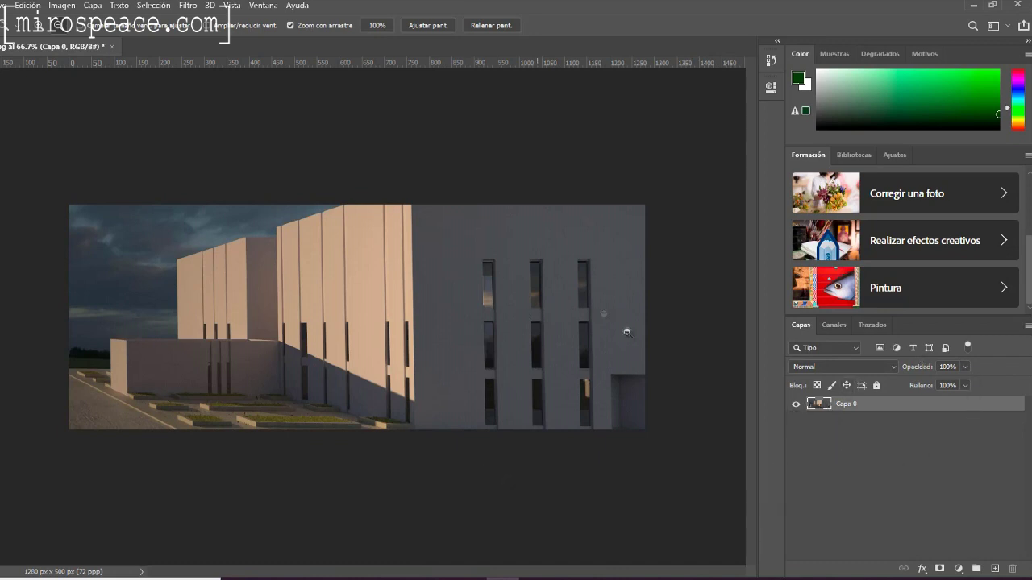
Duplicate the unlocked render layer as Capa 0 copia
{"action": "right_click", "coordinate": [840, 406]}
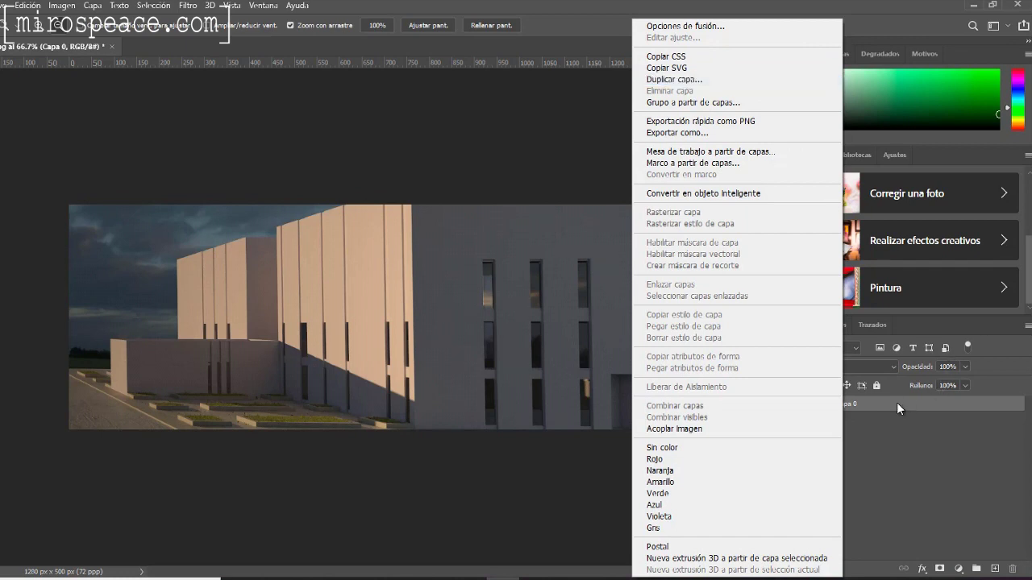
{"action": "left_click", "coordinate": [654, 79]}
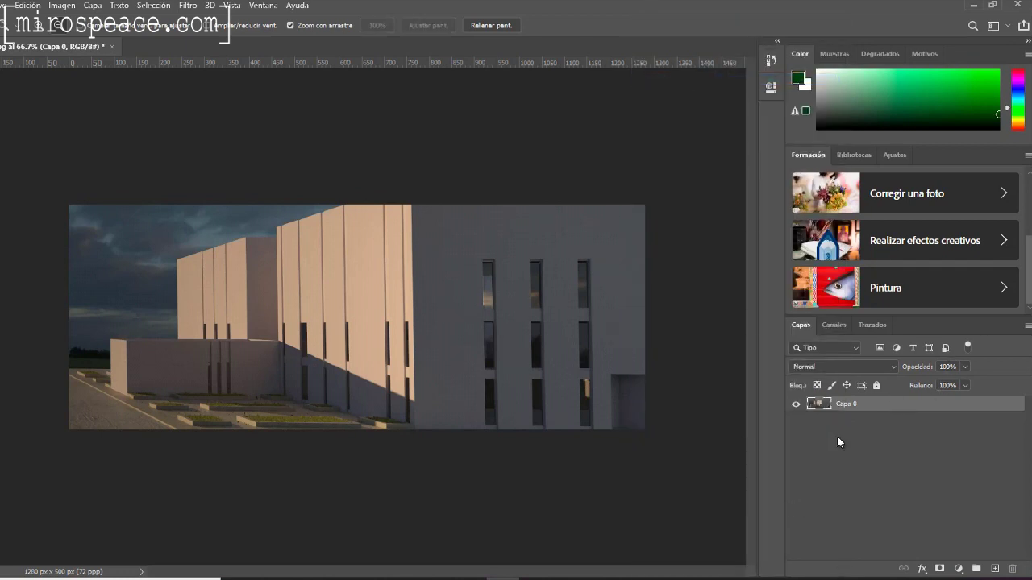
{"action": "left_click", "coordinate": [618, 156]}
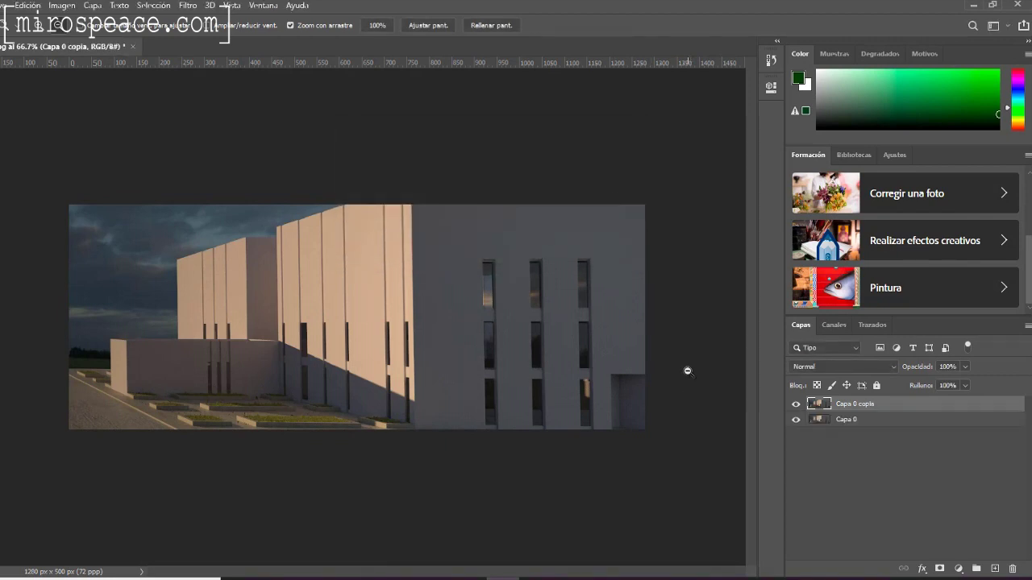
Open the Camera Raw filter on Capa 0 copia and set Exposición to +1.25 and Contraste to +27
{"action": "left_click", "coordinate": [187, 6]}
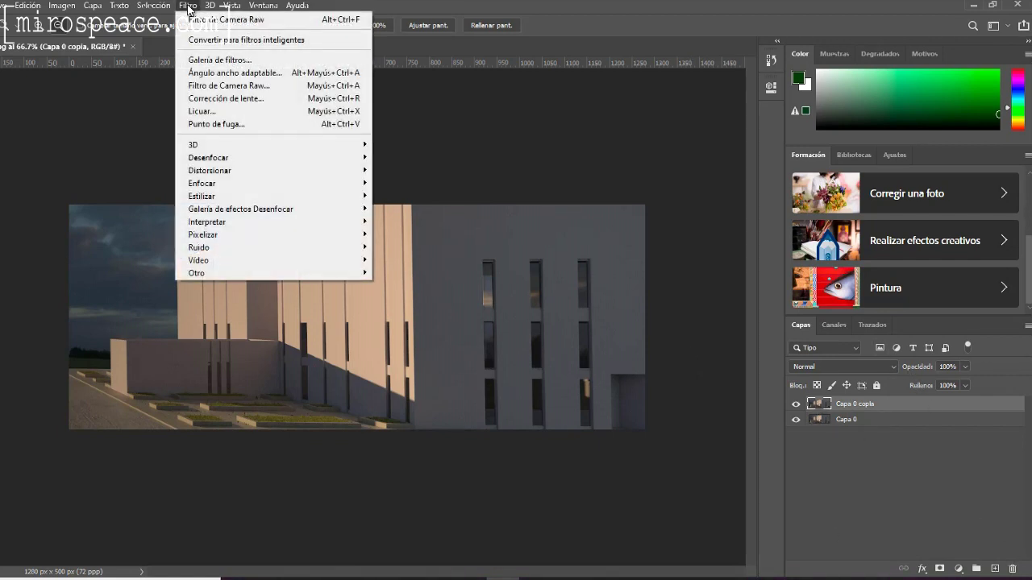
{"action": "left_click", "coordinate": [240, 86]}
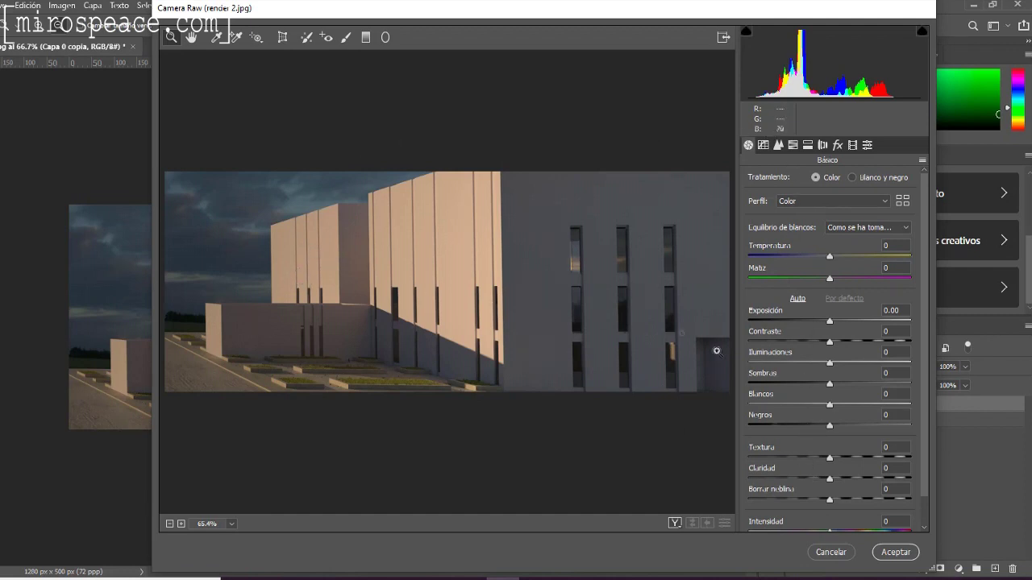
{"action": "left_click_drag", "start_coordinate": [831, 323], "coordinate": [844, 321]}
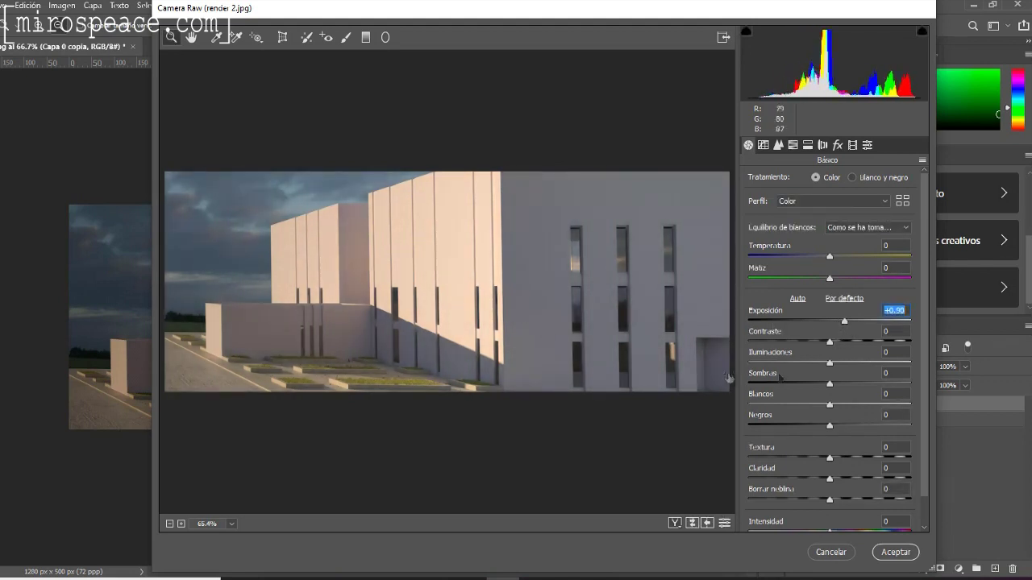
{"action": "left_click", "coordinate": [830, 344]}
{"action": "left_click_drag", "start_coordinate": [830, 345], "coordinate": [891, 361]}
{"action": "left_click_drag", "start_coordinate": [844, 322], "coordinate": [926, 338]}
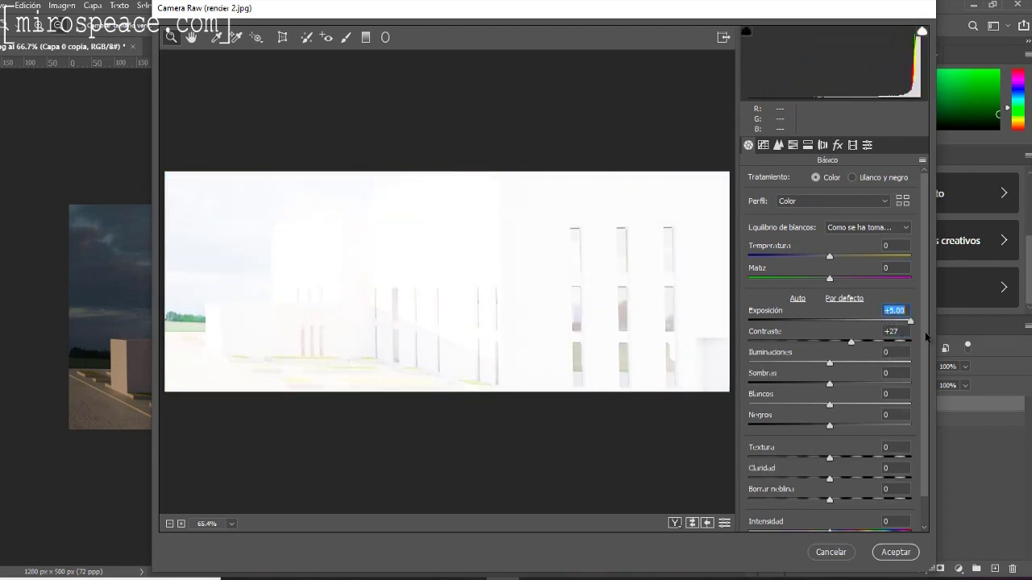
{"action": "left_click_drag", "start_coordinate": [905, 332], "coordinate": [856, 332]}
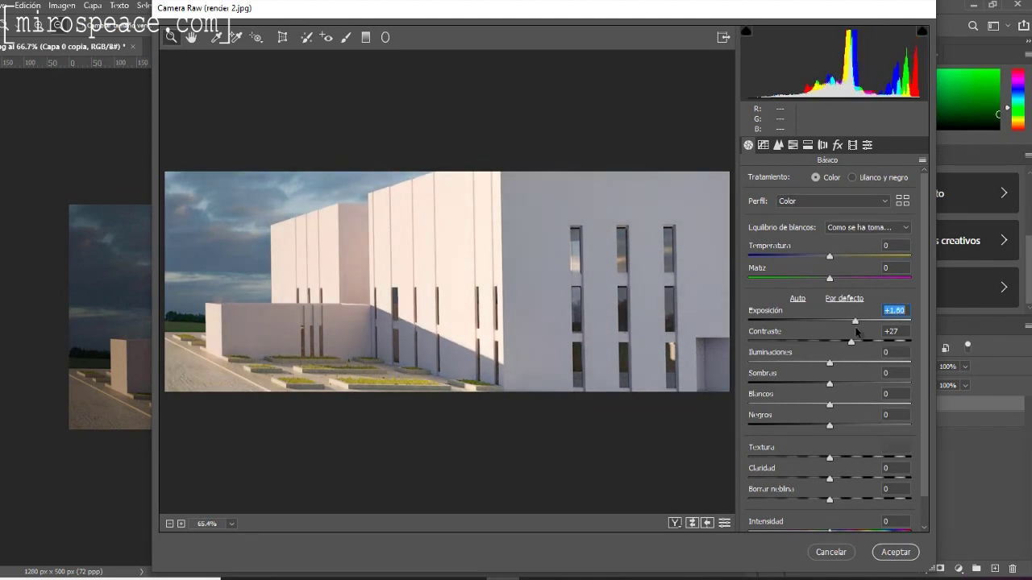
{"action": "left_click_drag", "start_coordinate": [855, 331], "coordinate": [850, 331]}
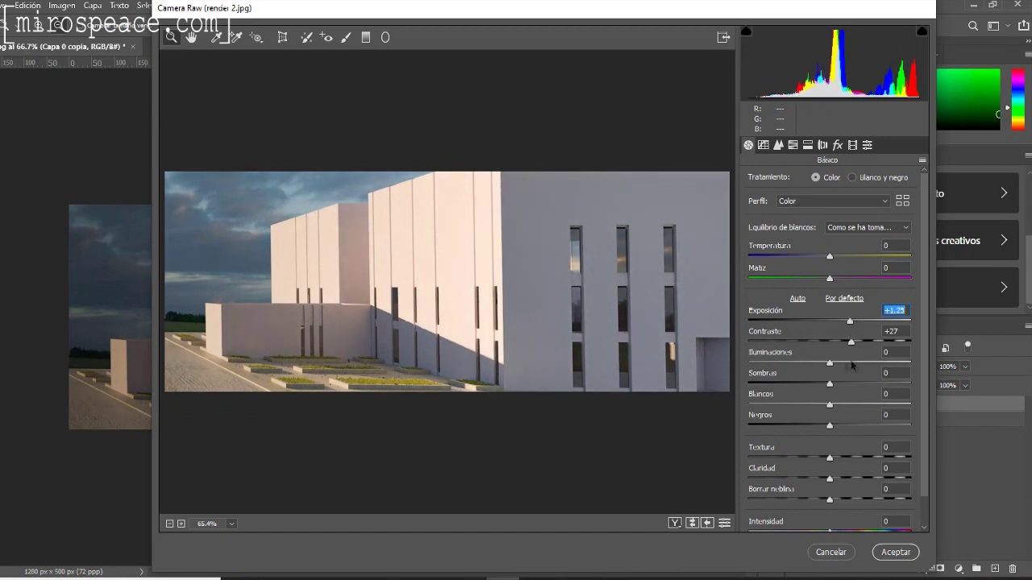
Set Sombras to +2, Negros to -12, Claridad to -8, Borrar neblina to -3, Saturación to +10, Exposición to +1.00 and Contraste to -1
{"action": "left_click_drag", "start_coordinate": [830, 384], "coordinate": [816, 402]}
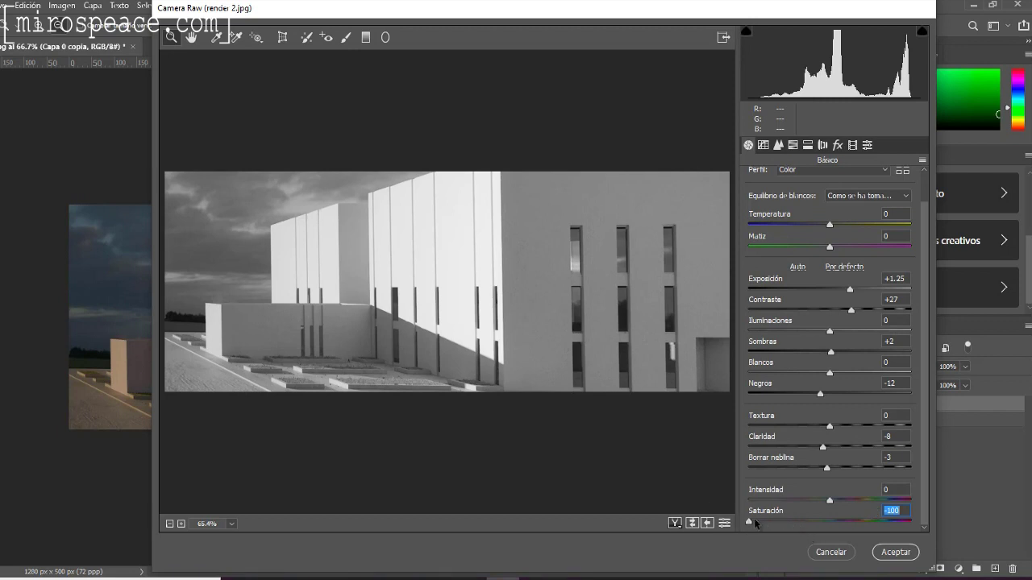
{"action": "left_click_drag", "start_coordinate": [749, 524], "coordinate": [839, 526]}
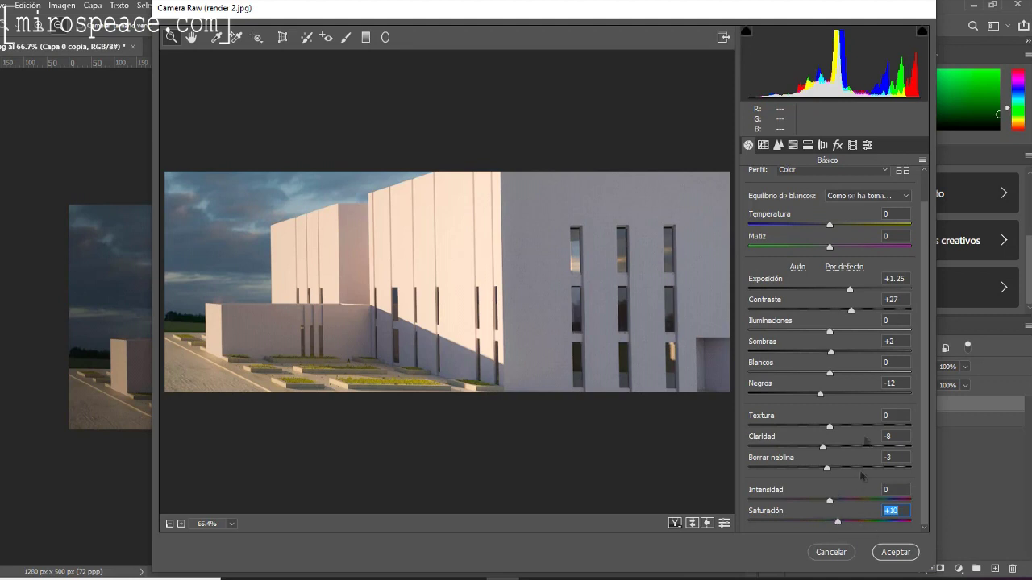
{"action": "left_click_drag", "start_coordinate": [850, 294], "coordinate": [829, 312]}
Try Intensidad at -76 with Saturación at +49 and compare the preview side by side with the original image
{"action": "left_click_drag", "start_coordinate": [829, 501], "coordinate": [699, 502]}
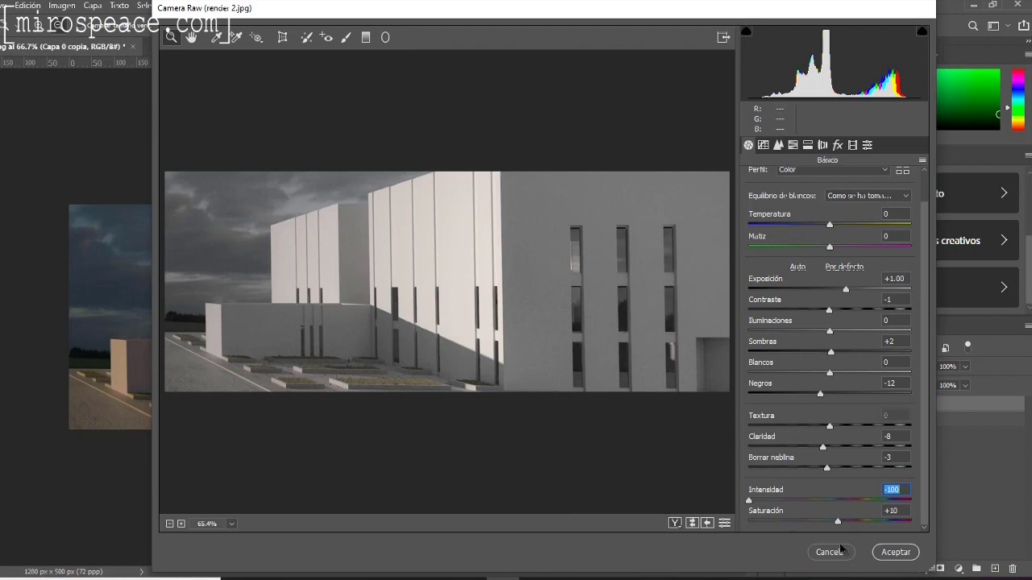
{"action": "left_click", "coordinate": [754, 509]}
{"action": "left_click_drag", "start_coordinate": [755, 508], "coordinate": [815, 522]}
{"action": "left_click_drag", "start_coordinate": [889, 521], "coordinate": [856, 522]}
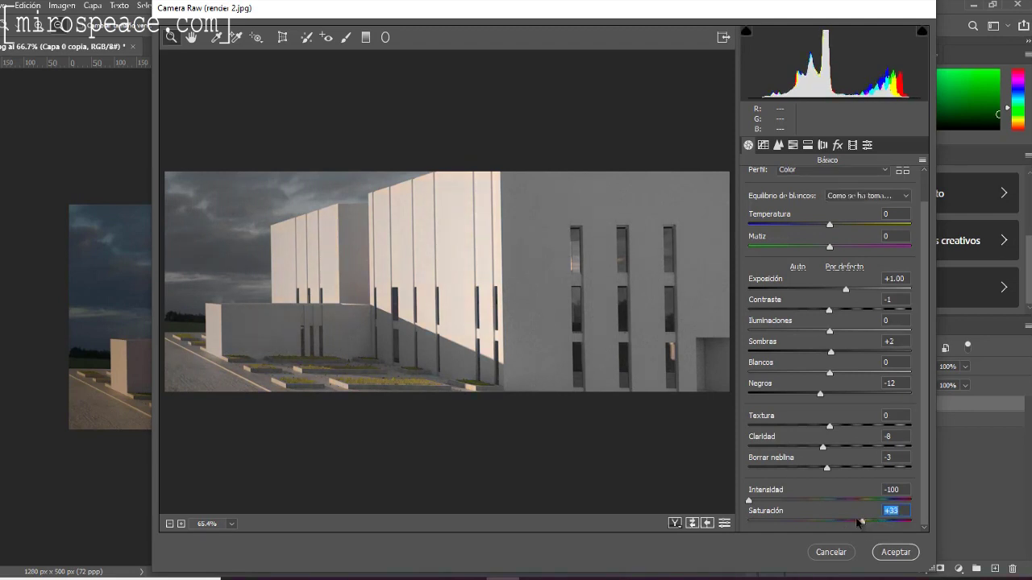
{"action": "left_click_drag", "start_coordinate": [748, 500], "coordinate": [770, 503]}
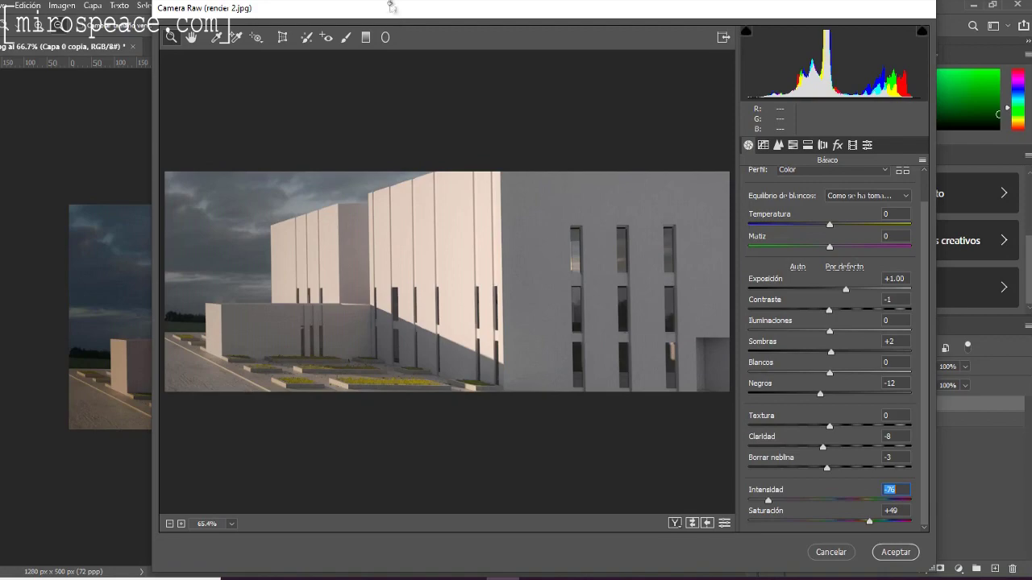
{"action": "left_click_drag", "start_coordinate": [392, 14], "coordinate": [719, 13]}
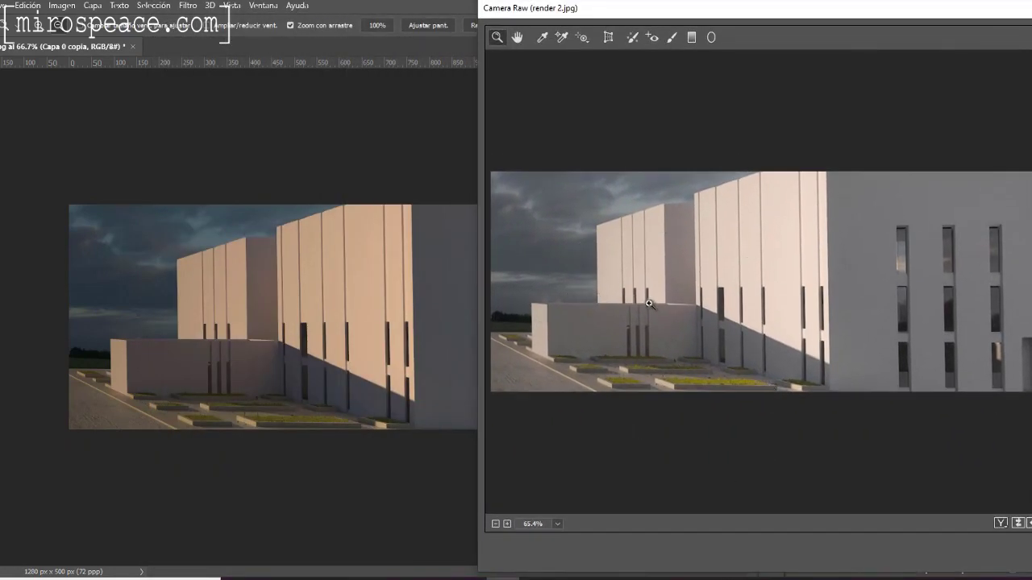
{"action": "left_click_drag", "start_coordinate": [720, 16], "coordinate": [339, 9]}
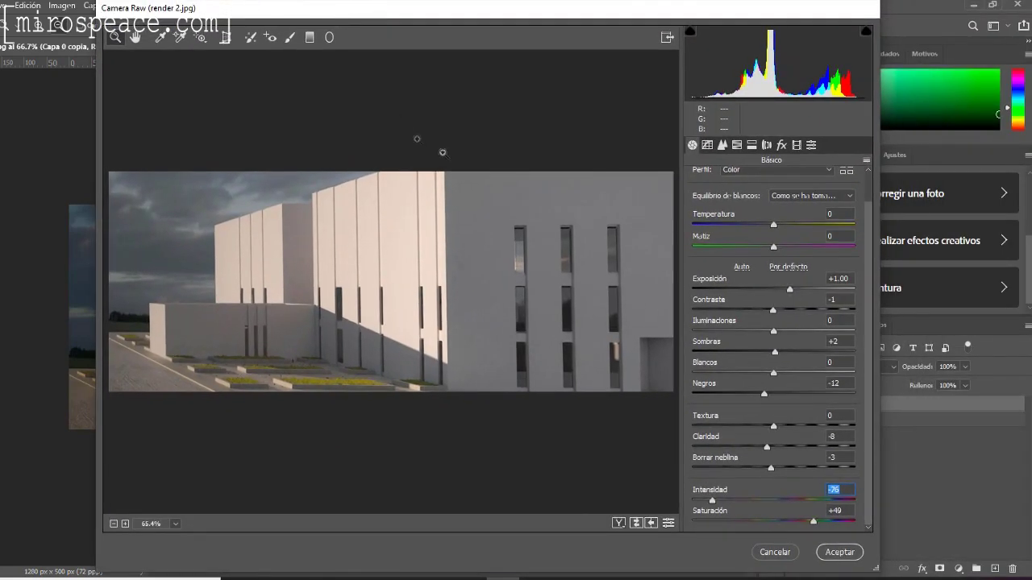
Raise Intensidad to +5, reduce Saturación, and apply the Camera Raw adjustments to the copied layer
{"action": "left_click_drag", "start_coordinate": [712, 499], "coordinate": [756, 508]}
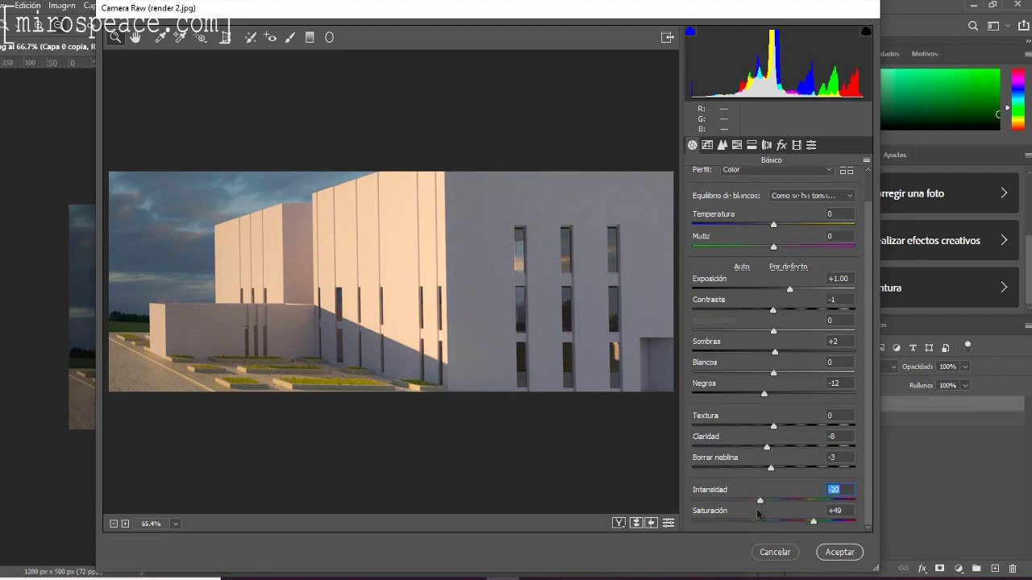
{"action": "left_click", "coordinate": [813, 522]}
{"action": "left_click_drag", "start_coordinate": [806, 525], "coordinate": [788, 525]}
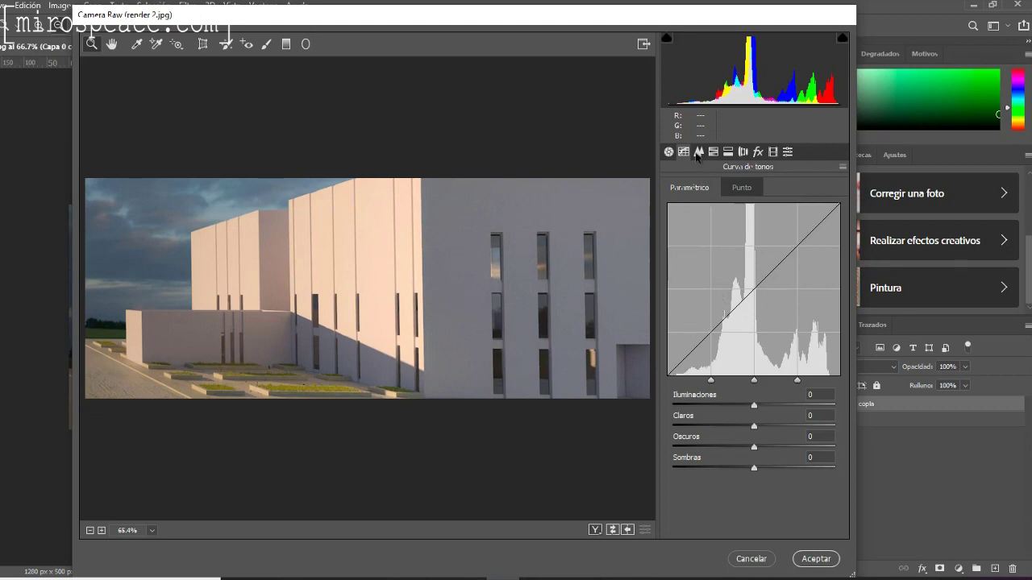
{"action": "left_click", "coordinate": [699, 152]}
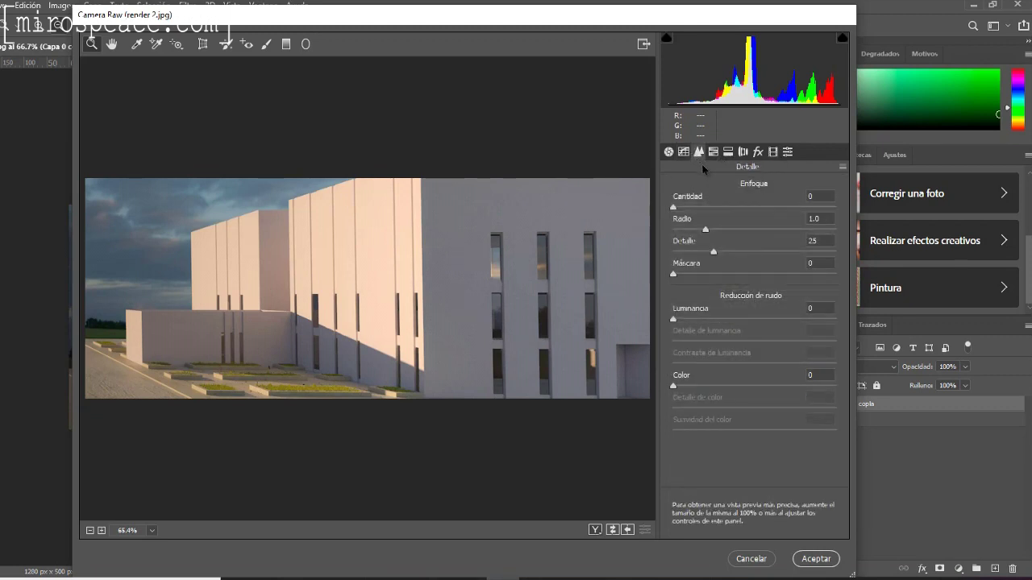
{"action": "left_click", "coordinate": [668, 152]}
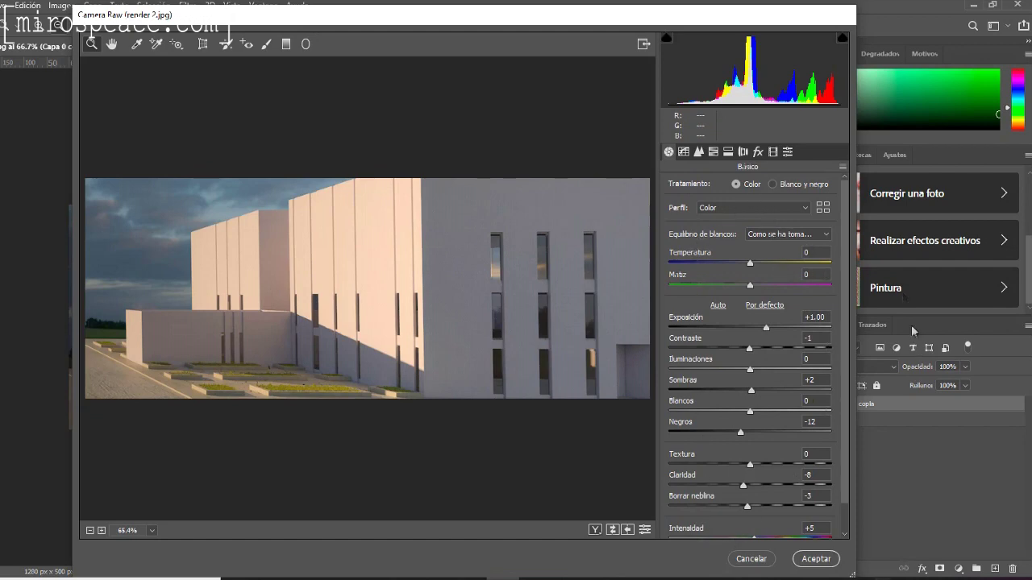
{"action": "left_click", "coordinate": [804, 563]}
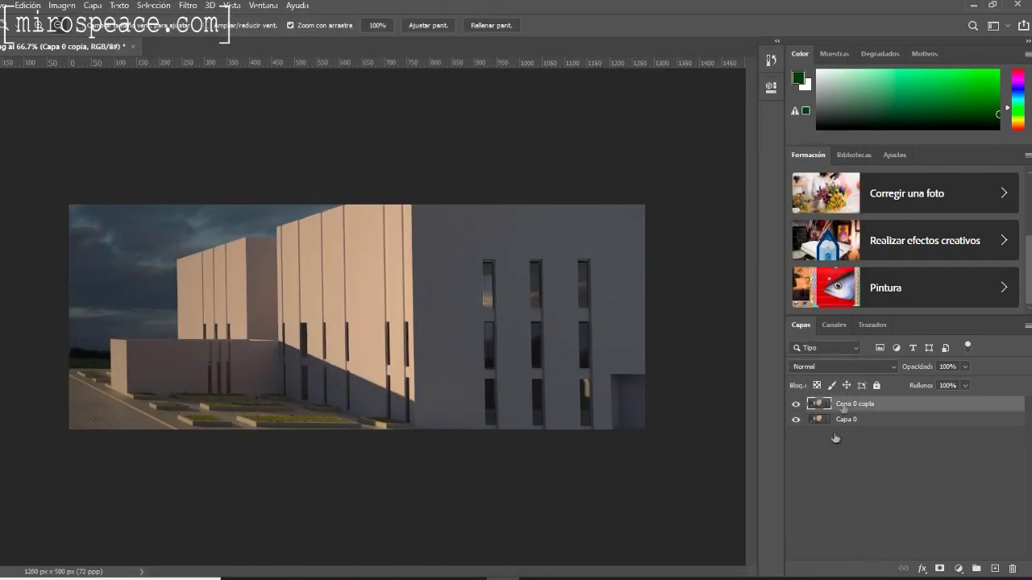
Toggle the visibility of Capa 0 copia to compare the adjusted render with the original
{"action": "left_click", "coordinate": [796, 404]}
{"action": "left_click", "coordinate": [797, 405]}
{"action": "left_click", "coordinate": [797, 404]}
{"action": "left_click", "coordinate": [797, 405]}
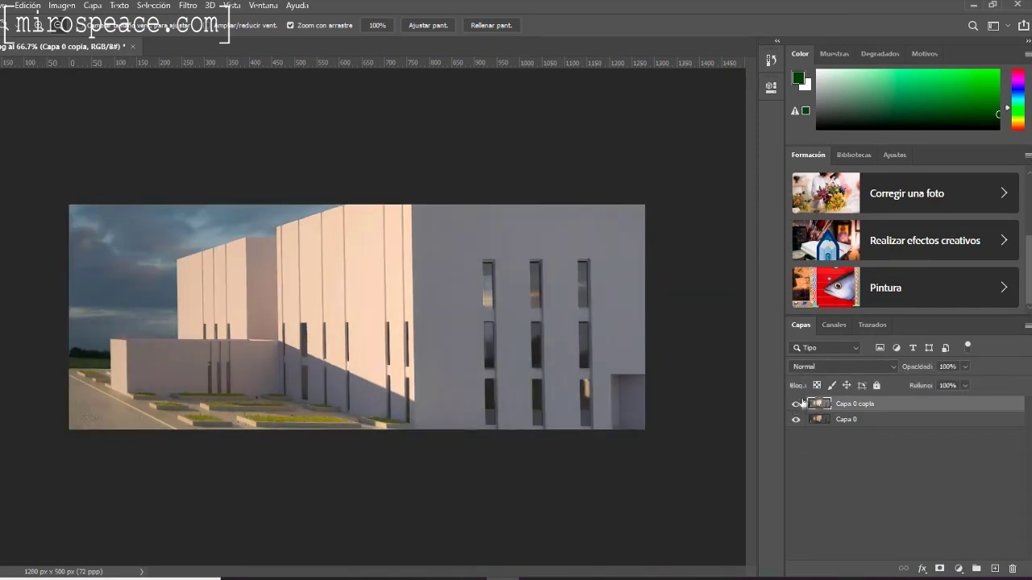
{"action": "left_click", "coordinate": [798, 405]}
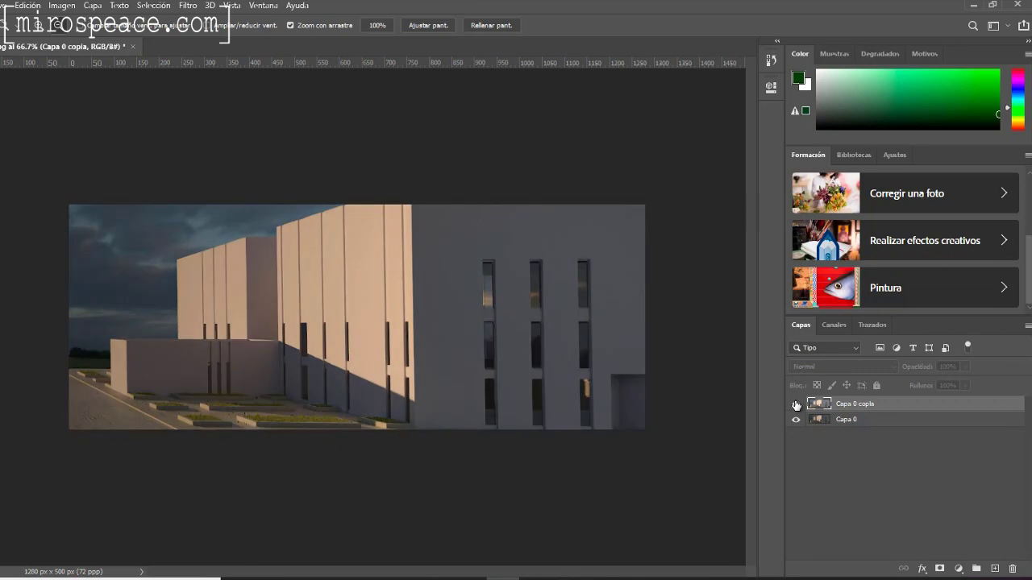
{"action": "left_click", "coordinate": [797, 405]}
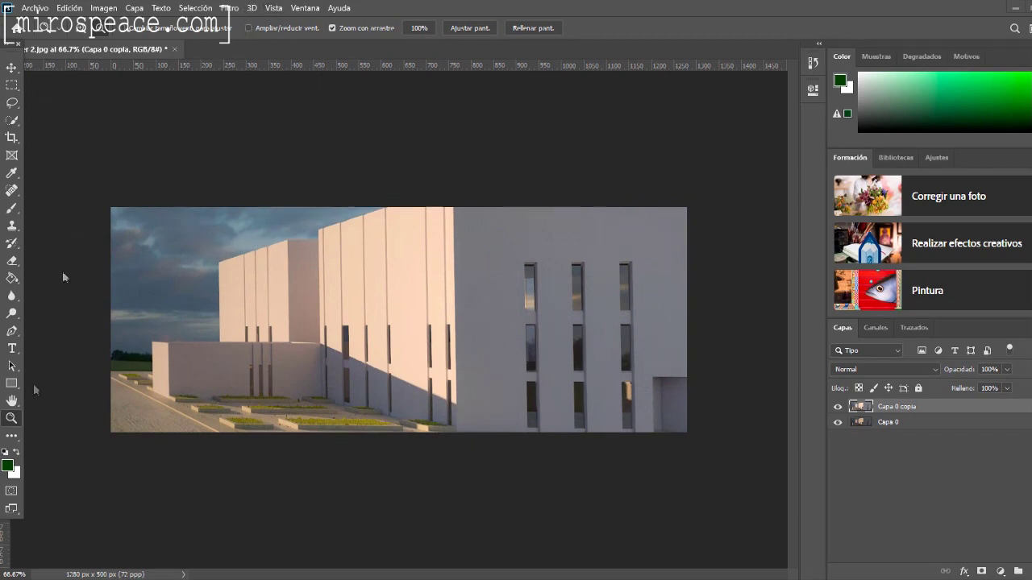
Place a vertical guide along the near corner of the taller, sunlit building volume
{"action": "left_click", "coordinate": [274, 9]}
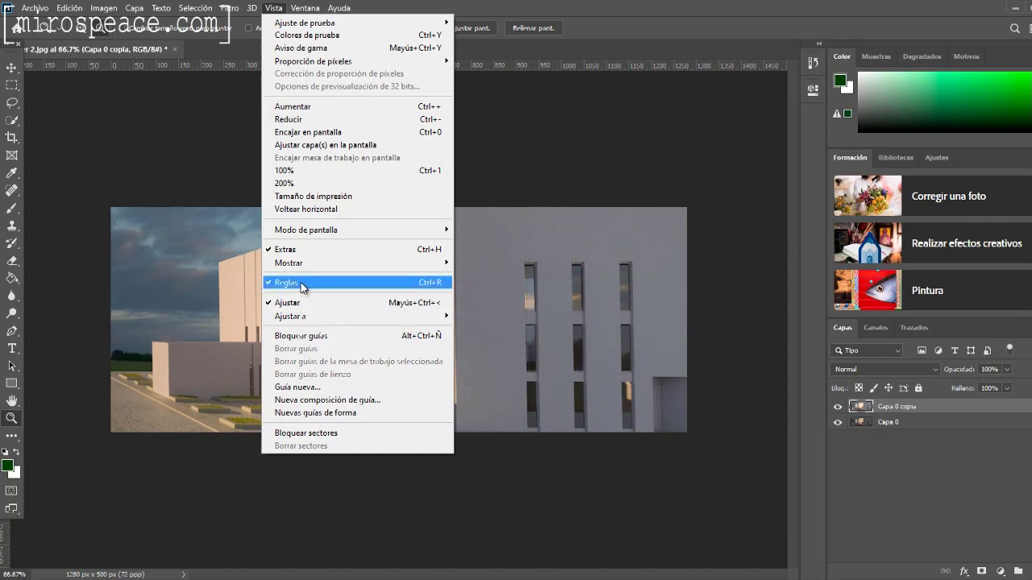
{"action": "left_click", "coordinate": [5, 557]}
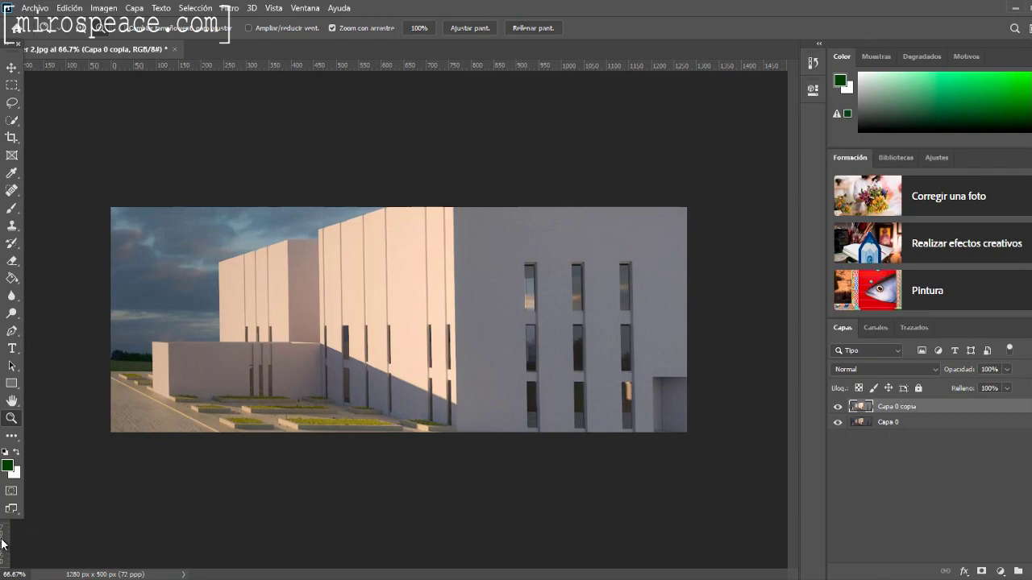
{"action": "left_click_drag", "start_coordinate": [5, 537], "coordinate": [317, 352]}
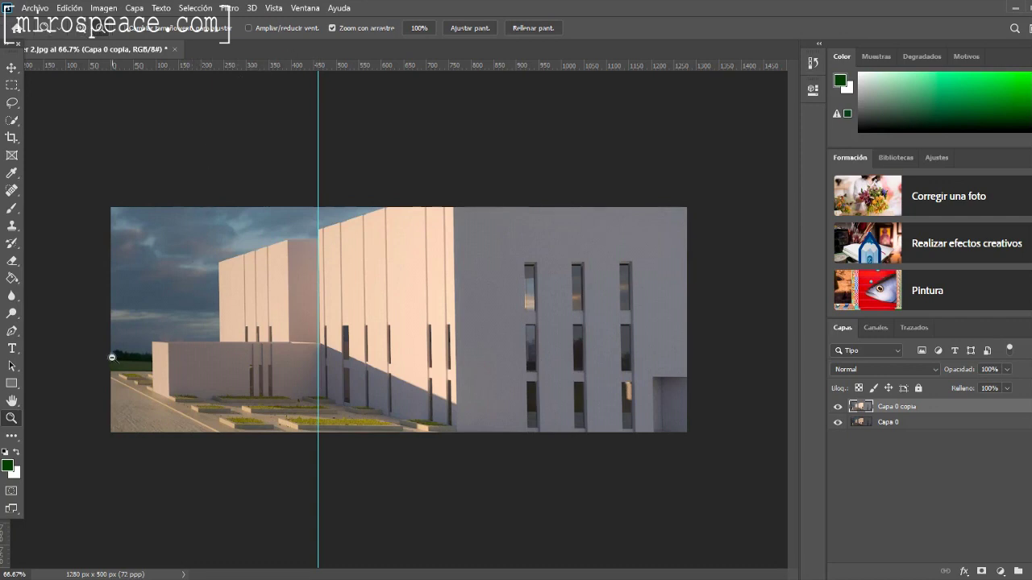
Free-transform Capa 0 copia to straighten the building's vertical edges against the guide, and apply the transformation
{"action": "left_click", "coordinate": [327, 285]}
{"action": "left_click", "coordinate": [325, 285]}
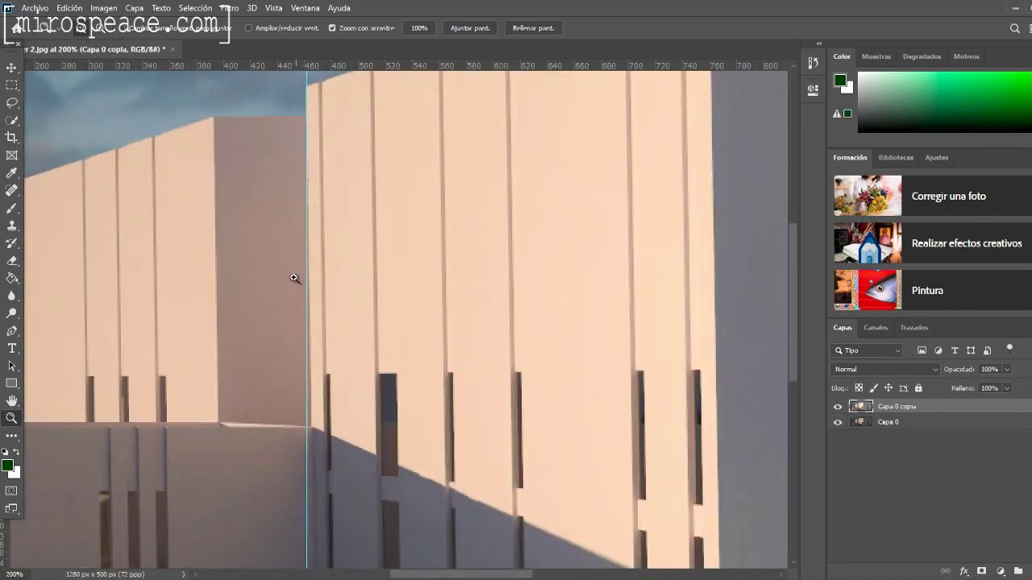
{"action": "left_click", "coordinate": [97, 31]}
{"action": "left_click", "coordinate": [404, 235]}
{"action": "left_click", "coordinate": [12, 69]}
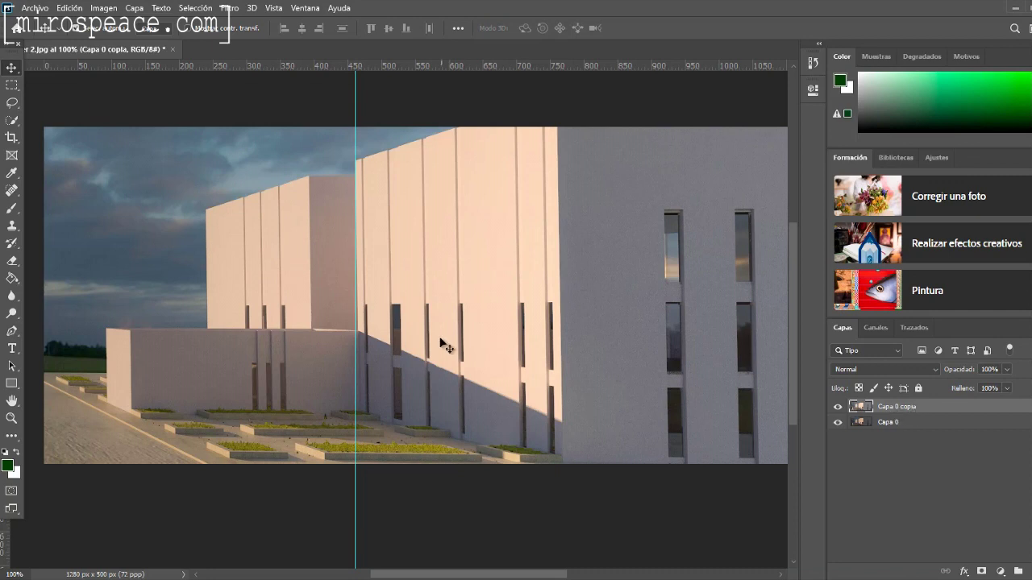
{"action": "key", "text": "ctrl+t"}
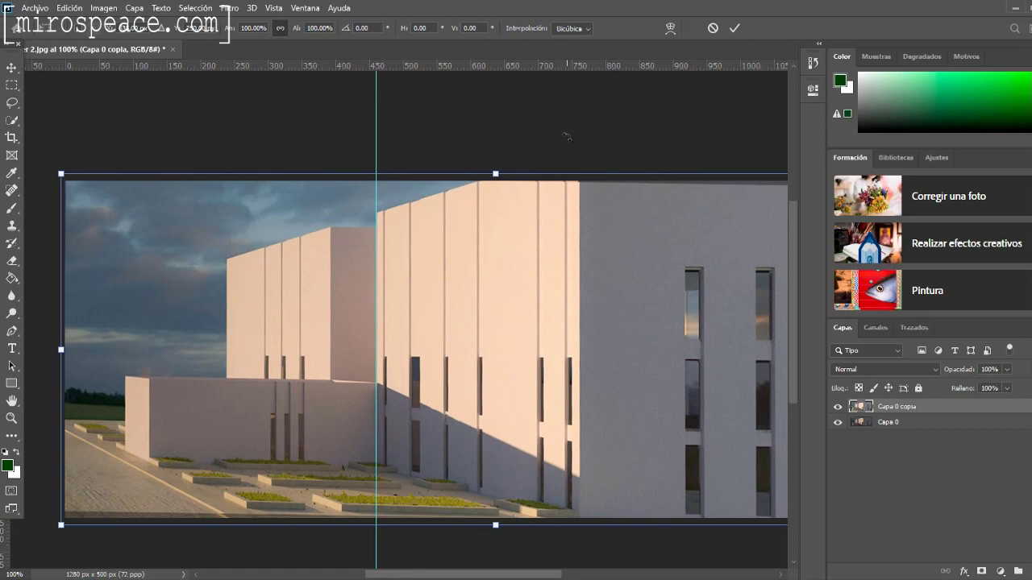
{"action": "mouse_move", "coordinate": [567, 135]}
{"action": "left_mouse_down"}
{"action": "mouse_move", "coordinate": [548, 134]}
{"action": "mouse_move", "coordinate": [580, 133]}
{"action": "left_mouse_up"}
{"action": "key", "text": "Return"}
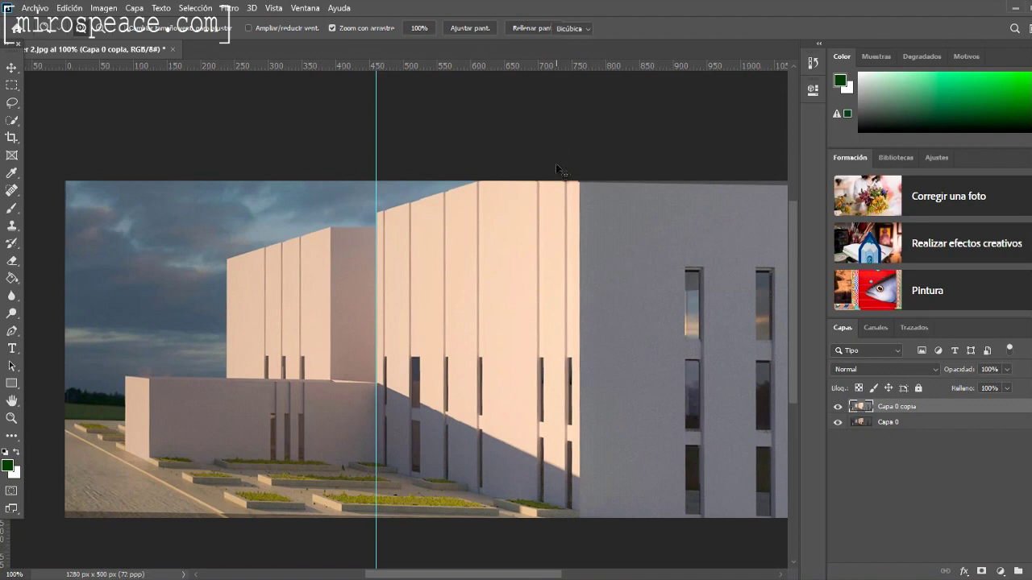
Remove the vertical guide from the canvas
{"action": "key", "text": "ctrl+t"}
{"action": "key", "text": "Escape"}
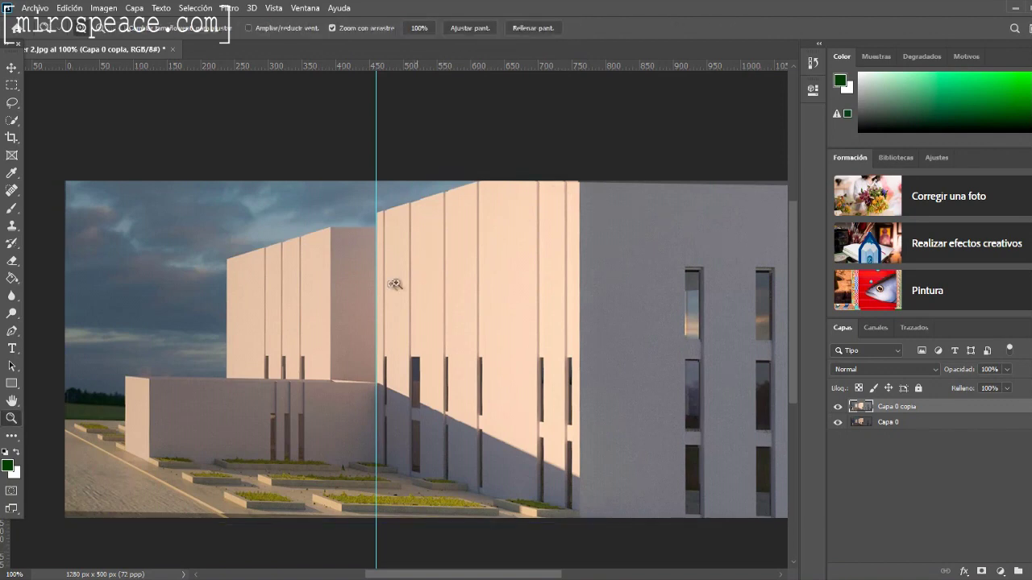
{"action": "scroll", "coordinate": [395, 283], "scroll_direction": "left", "scroll_amount": 2}
{"action": "key", "text": "v"}
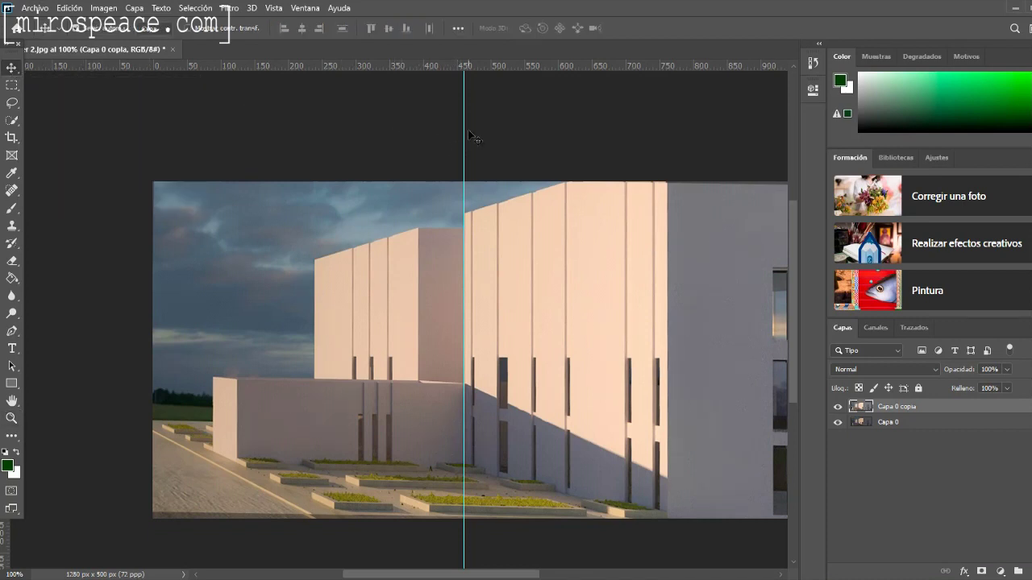
{"action": "left_click_drag", "start_coordinate": [463, 130], "coordinate": [13, 87]}
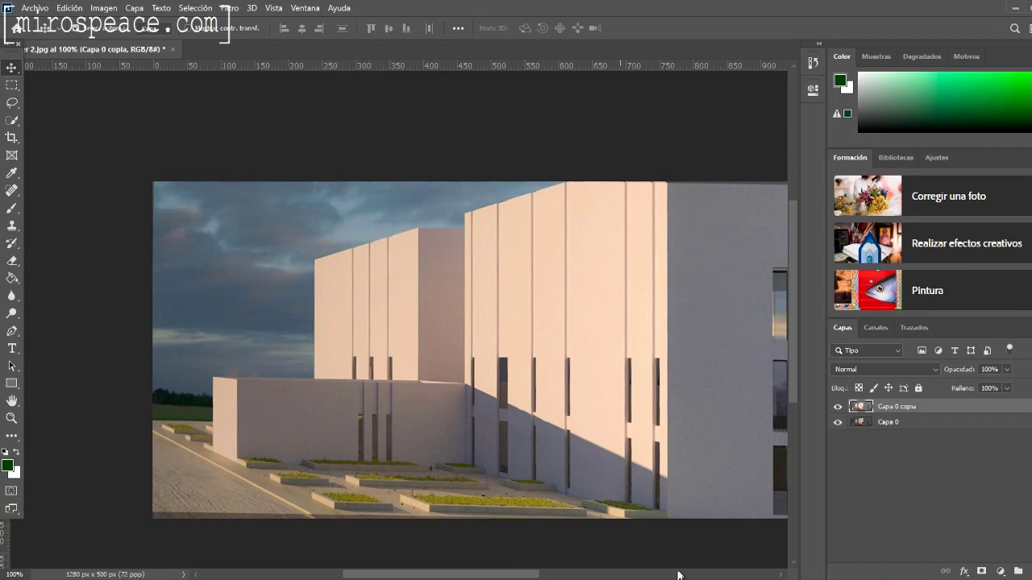
Hide the original layer Capa 0 so only Capa 0 copia is displayed
{"action": "left_click_drag", "start_coordinate": [517, 577], "coordinate": [526, 577]}
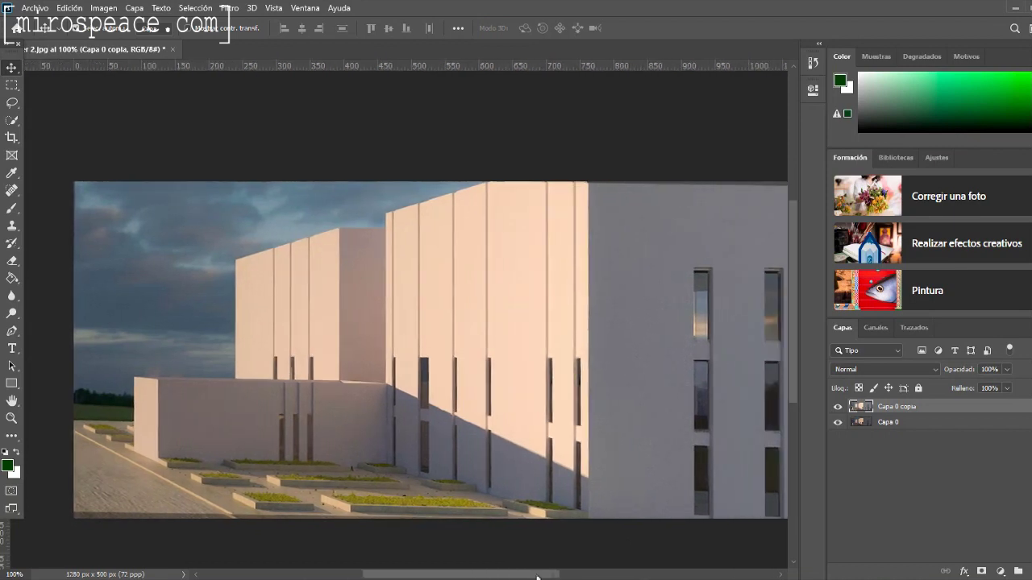
{"action": "left_click", "coordinate": [837, 422]}
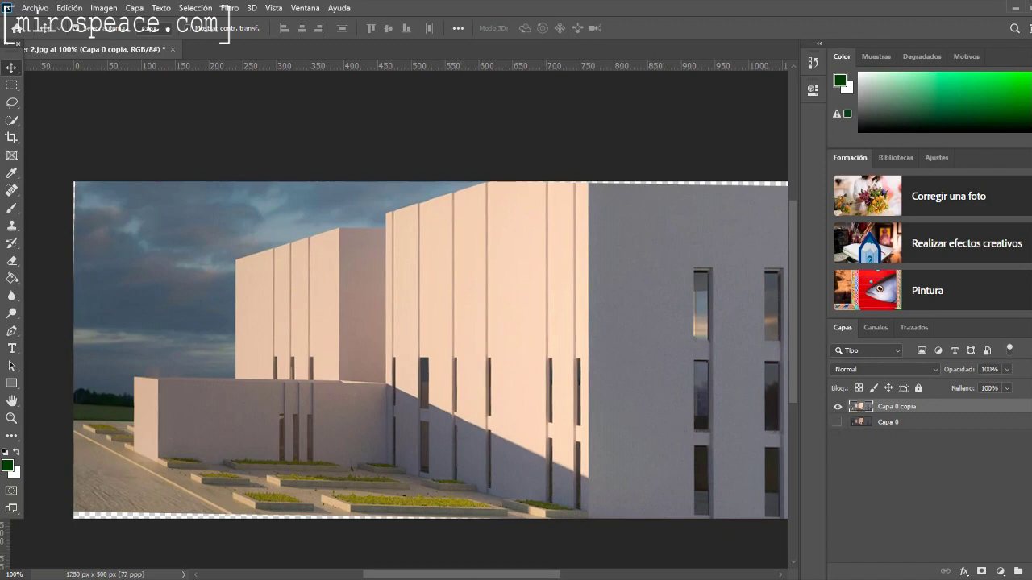
{"action": "key", "text": "z"}
{"action": "left_click", "coordinate": [226, 211], "text": "alt"}
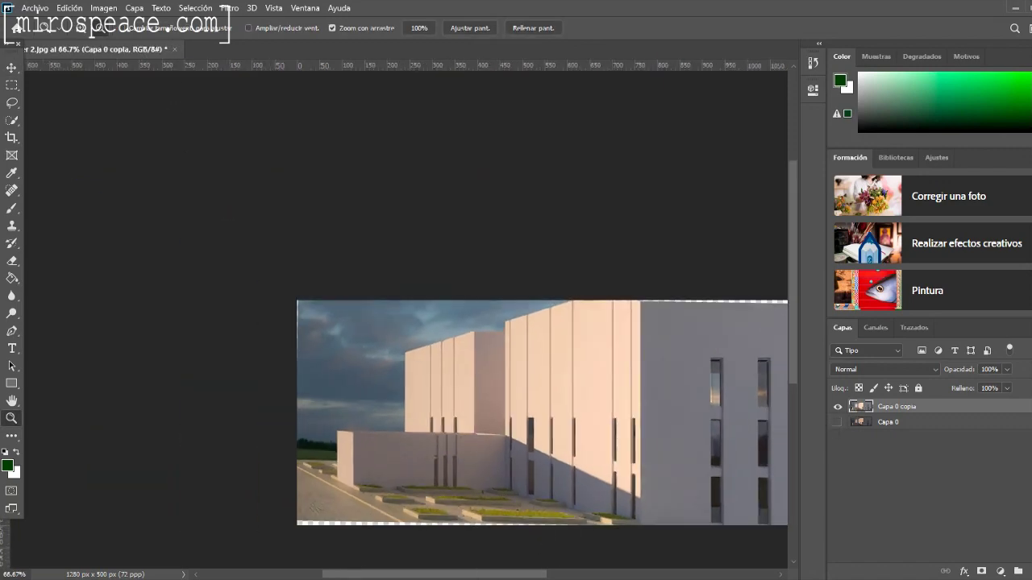
{"action": "left_click_drag", "start_coordinate": [502, 574], "coordinate": [542, 576]}
{"action": "key", "text": "v"}
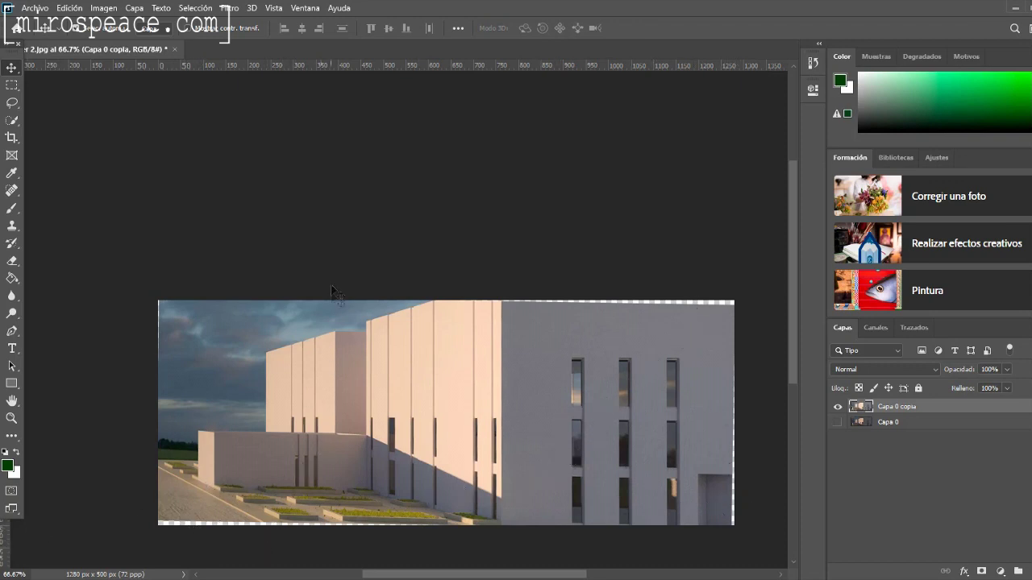
Crop the image to about 1264 x 461 px, trimming off the transparent strips along its edges
{"action": "key", "text": "c"}
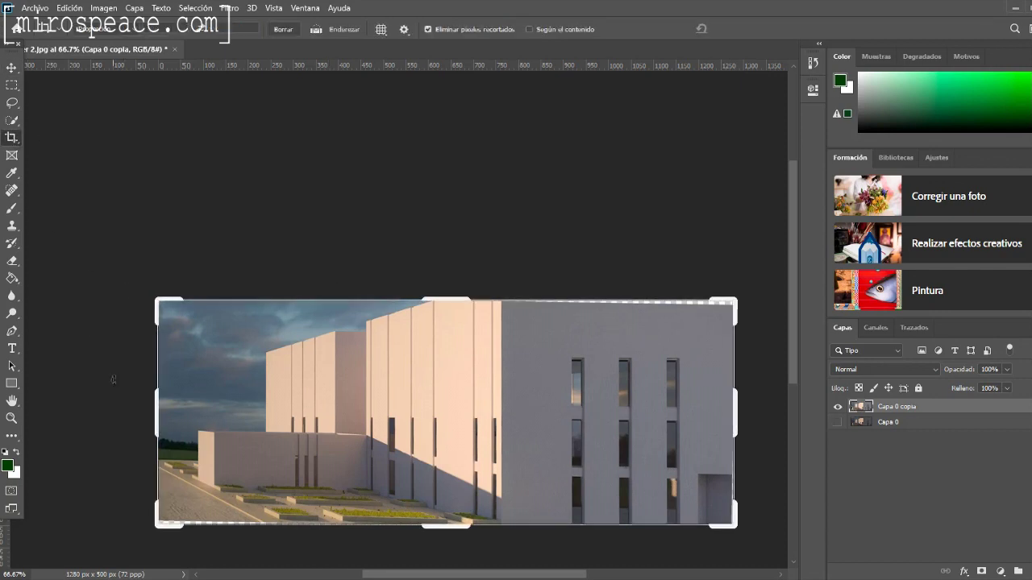
{"action": "left_click_drag", "start_coordinate": [460, 526], "coordinate": [460, 530]}
{"action": "left_click_drag", "start_coordinate": [112, 314], "coordinate": [115, 314]}
{"action": "left_click_drag", "start_coordinate": [398, 434], "coordinate": [398, 429]}
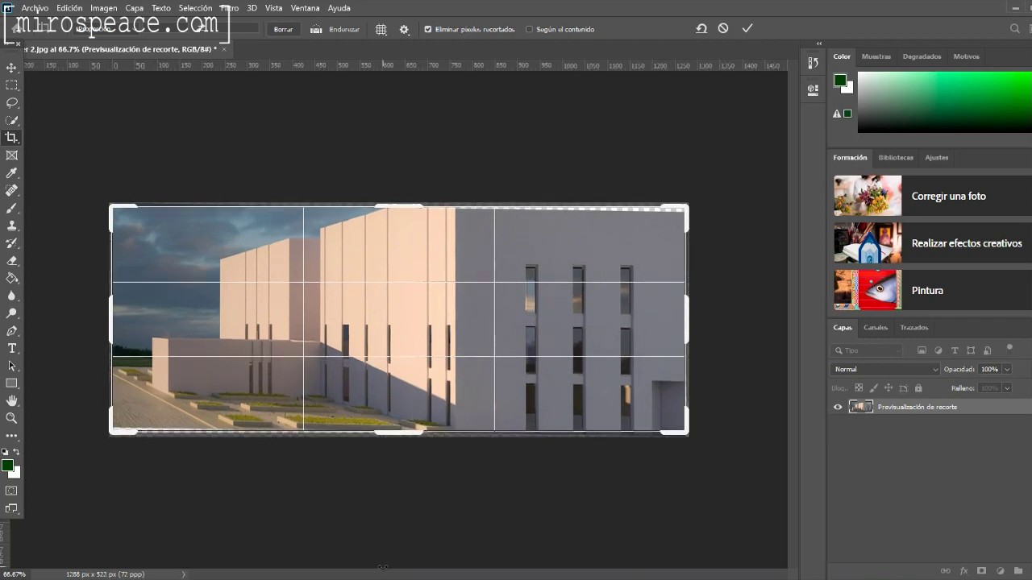
{"action": "key", "text": "Return"}
{"action": "left_click", "coordinate": [12, 70]}
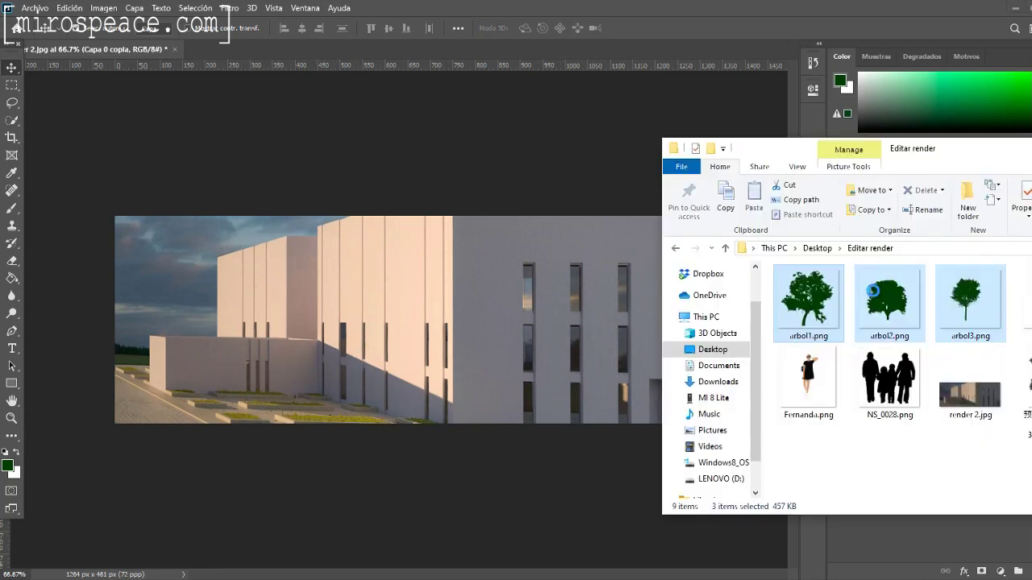
Place arbol1.png, arbol2.png and arbol3.png from the Editar render folder into the render as separate layers
{"action": "left_click_drag", "start_coordinate": [872, 290], "coordinate": [378, 304]}
{"action": "key", "text": "Return"}
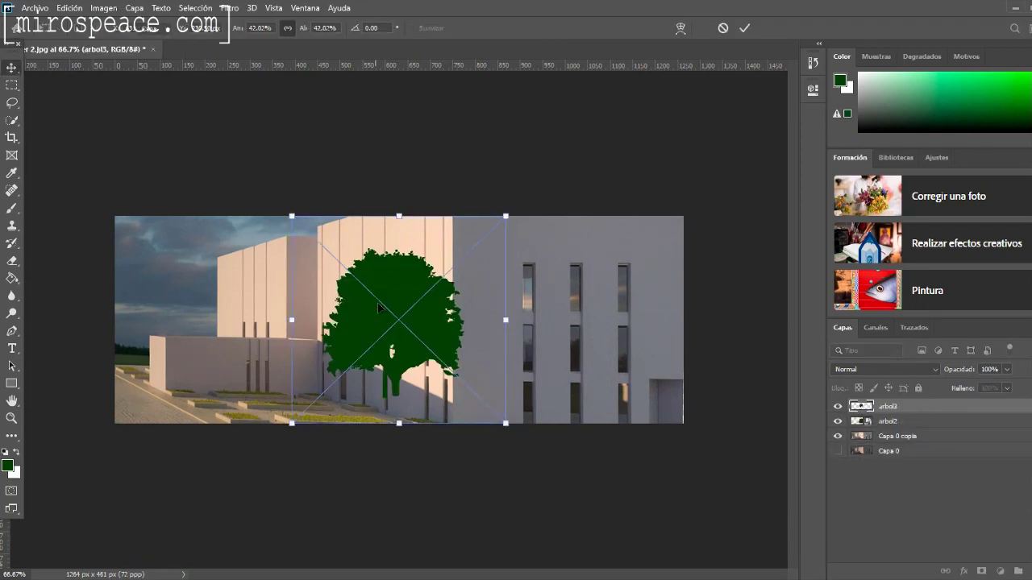
{"action": "key", "text": "Return"}
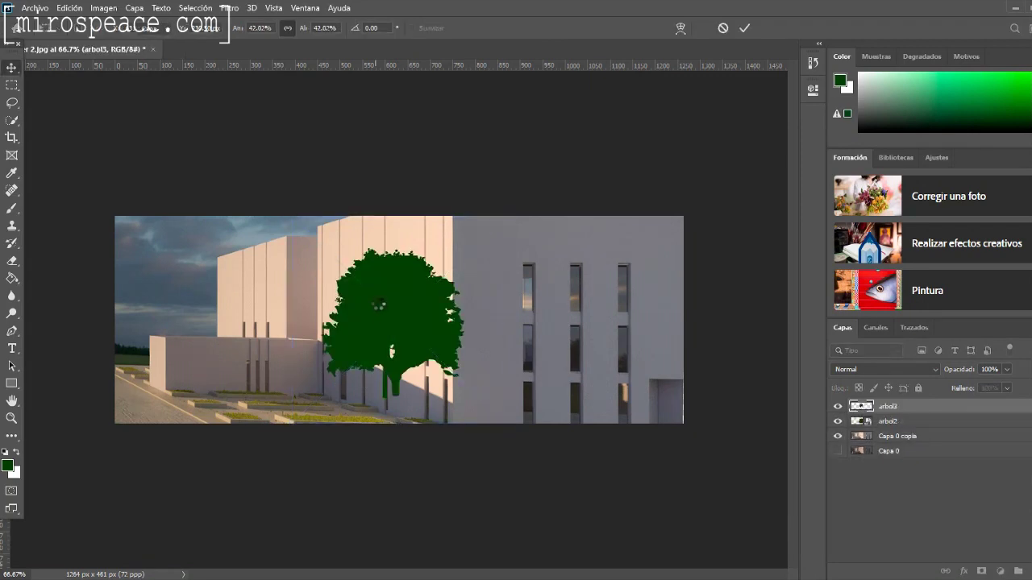
Try arbol1 at the image's left end with its layer below Capa 0 copia, and undo the change
{"action": "left_click_drag", "start_coordinate": [475, 329], "coordinate": [259, 297]}
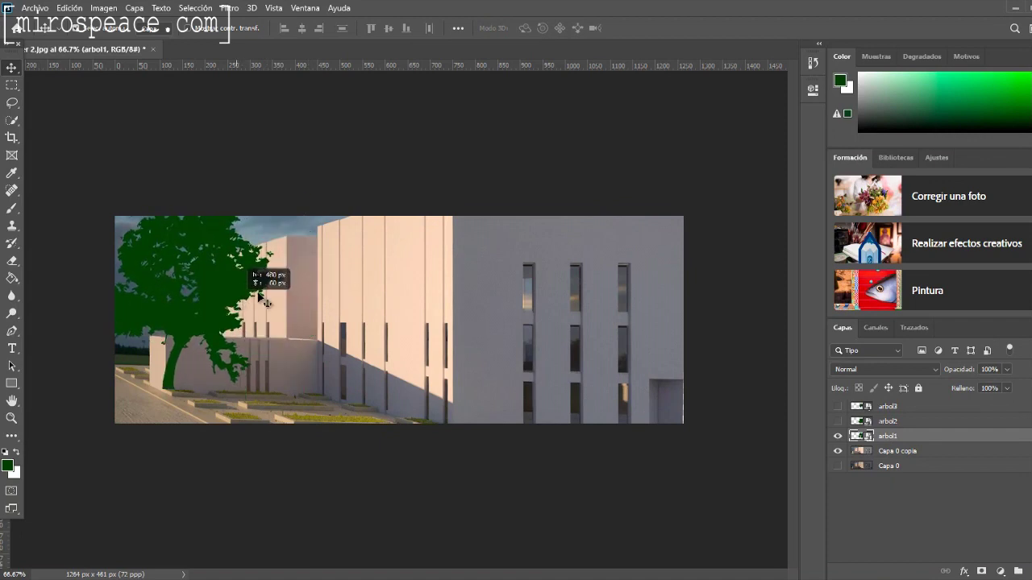
{"action": "left_click_drag", "start_coordinate": [890, 436], "coordinate": [892, 456]}
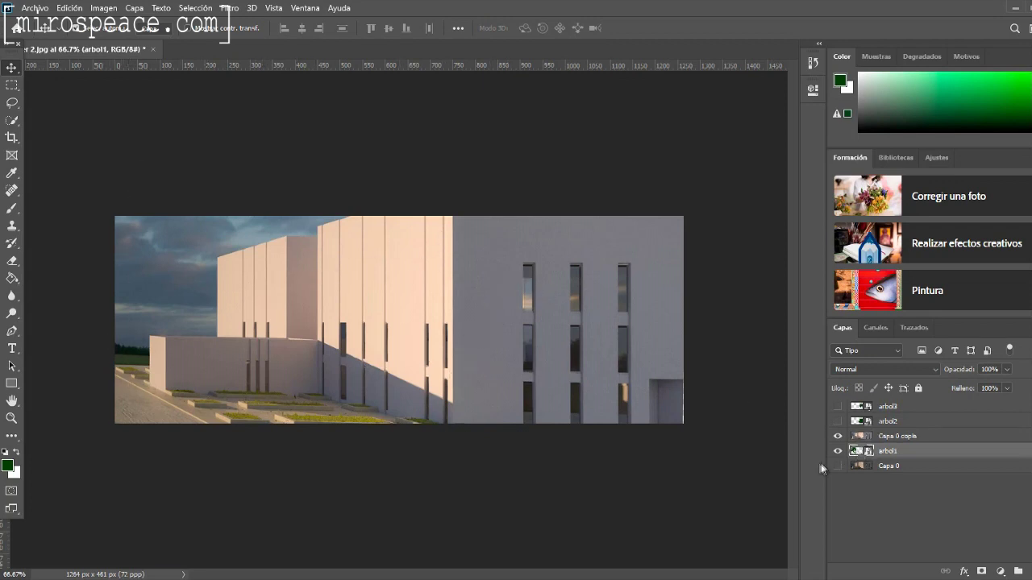
{"action": "key", "text": "ctrl+z"}
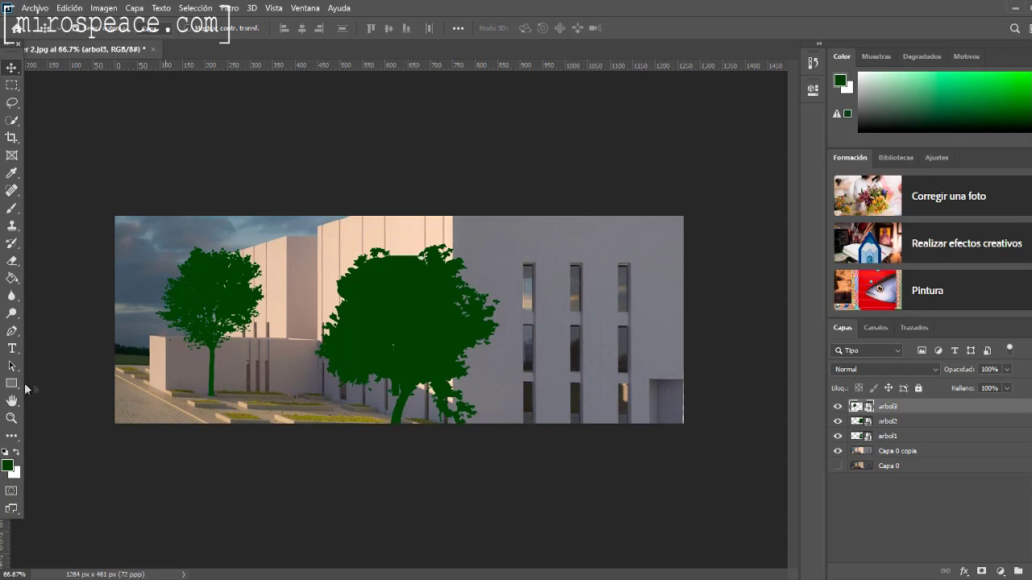
Move the arbol3 and arbol2 trees further left, in front of the low building volume
{"action": "left_click_drag", "start_coordinate": [207, 317], "coordinate": [181, 317]}
{"action": "left_click_drag", "start_coordinate": [420, 356], "coordinate": [303, 368]}
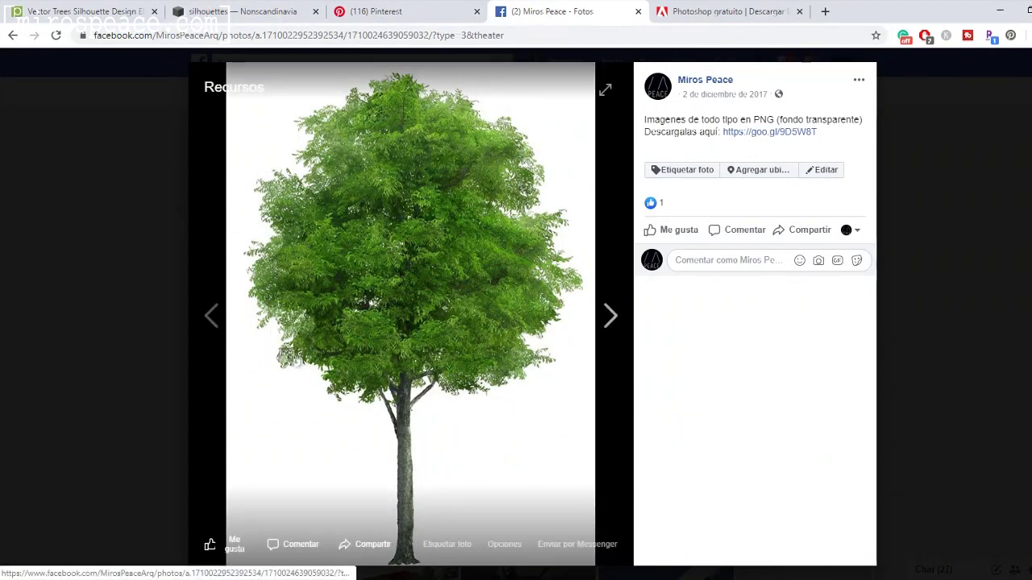
Switch to the browser and view the tree PNG photos in the Recursos album on Facebook
{"action": "left_click", "coordinate": [212, 320]}
{"action": "left_click", "coordinate": [594, 331]}
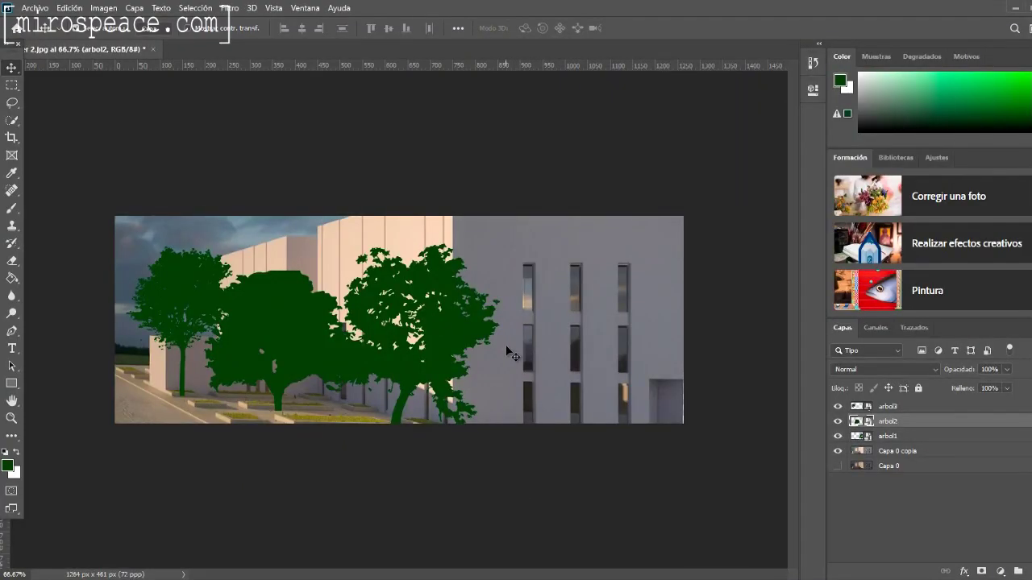
Move arbol1 in front of the shaded right facade and arbol2 in front of the sunlit facade at the centre-left
{"action": "left_click_drag", "start_coordinate": [413, 356], "coordinate": [548, 355]}
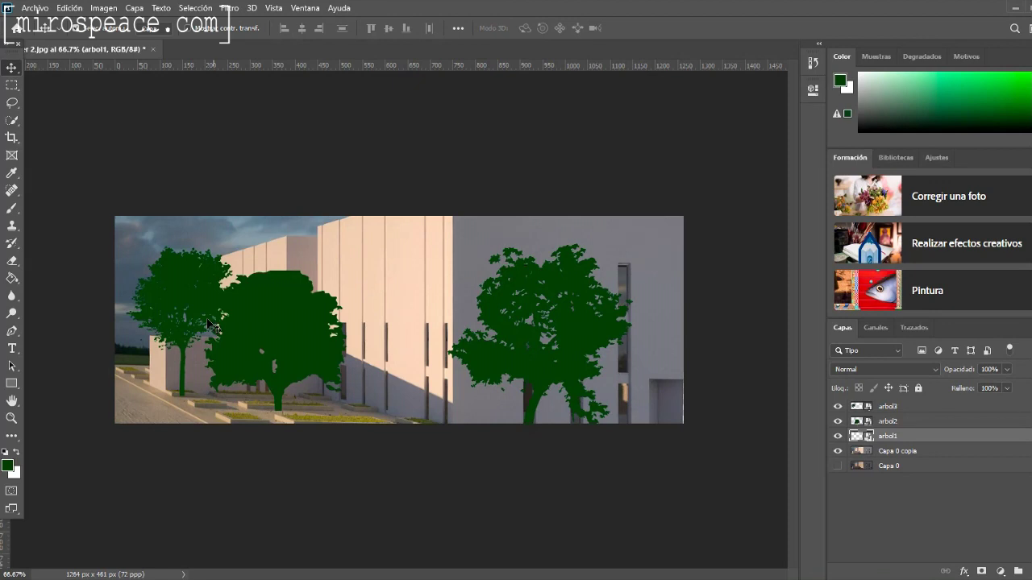
{"action": "left_click_drag", "start_coordinate": [208, 324], "coordinate": [417, 364]}
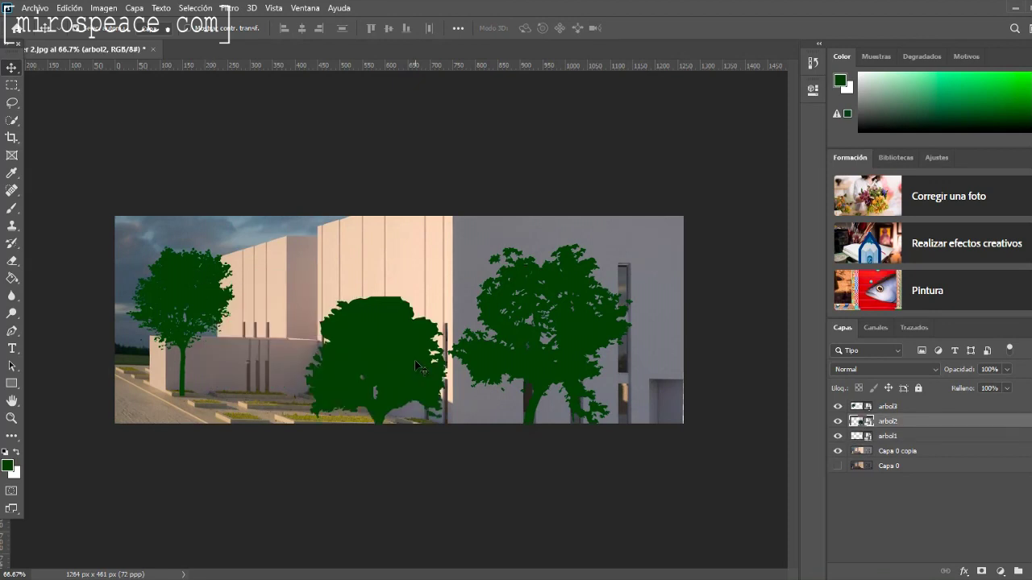
{"action": "left_click_drag", "start_coordinate": [398, 333], "coordinate": [351, 308]}
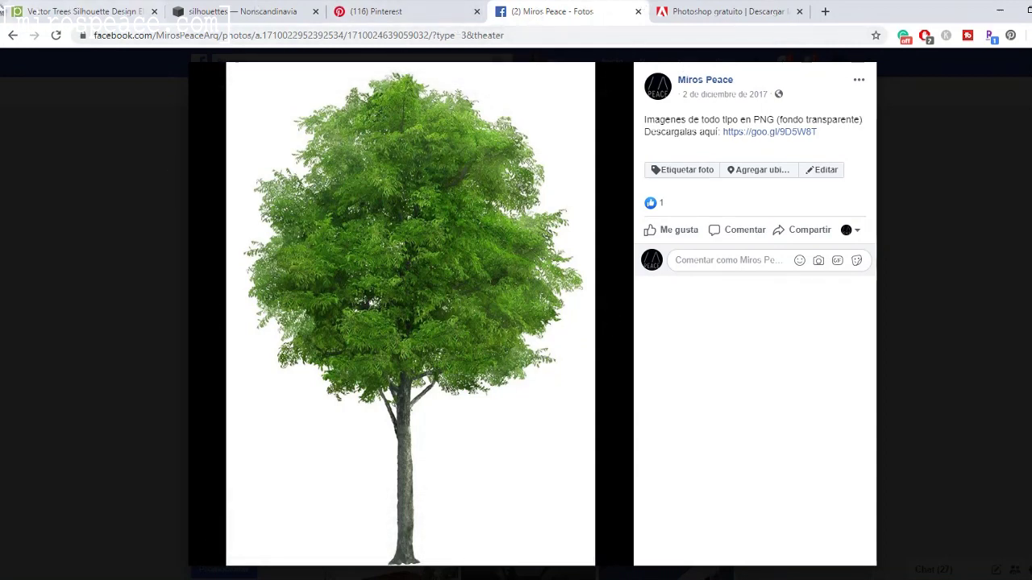
Switch to the browser and look through the Pngtree page Vector Trees Silhouette Design Elements
{"action": "left_click", "coordinate": [58, 4]}
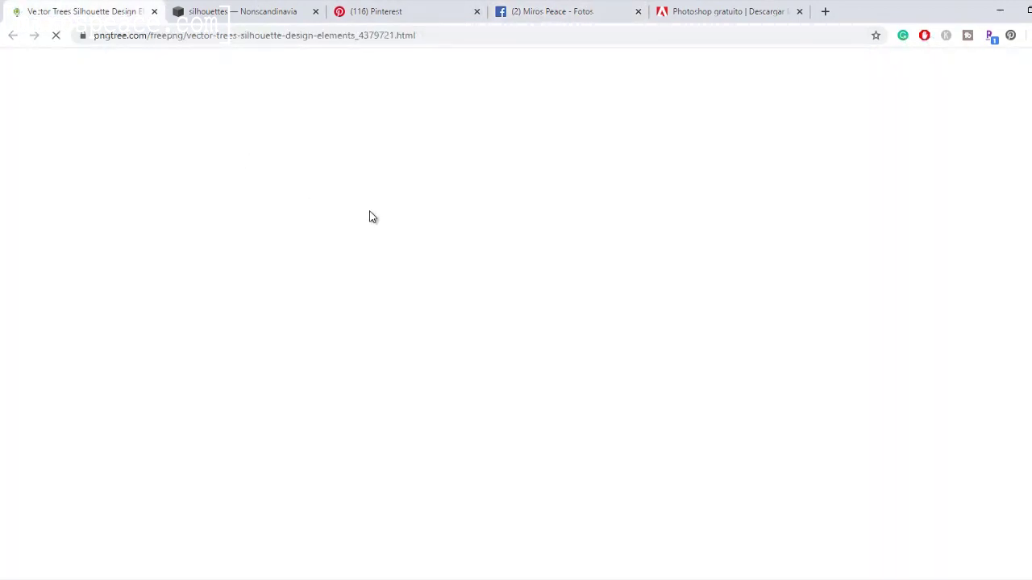
{"action": "scroll", "coordinate": [645, 238], "scroll_direction": "down", "scroll_amount": 2}
{"action": "scroll", "coordinate": [347, 329], "scroll_direction": "down", "scroll_amount": 1}
{"action": "scroll", "coordinate": [346, 329], "scroll_direction": "down", "scroll_amount": 2}
{"action": "scroll", "coordinate": [553, 299], "scroll_direction": "up", "scroll_amount": 5}
{"action": "scroll", "coordinate": [405, 289], "scroll_direction": "down", "scroll_amount": 3}
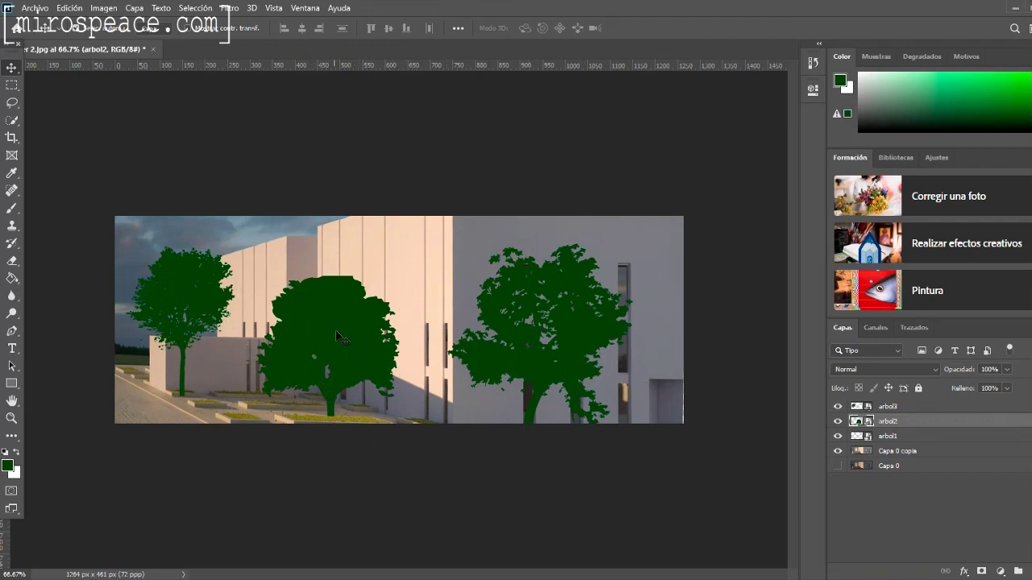
Move arbol3 to the image's left edge and free-transform it to about 41.85% width and 29.54% height
{"action": "left_click_drag", "start_coordinate": [203, 313], "coordinate": [149, 289]}
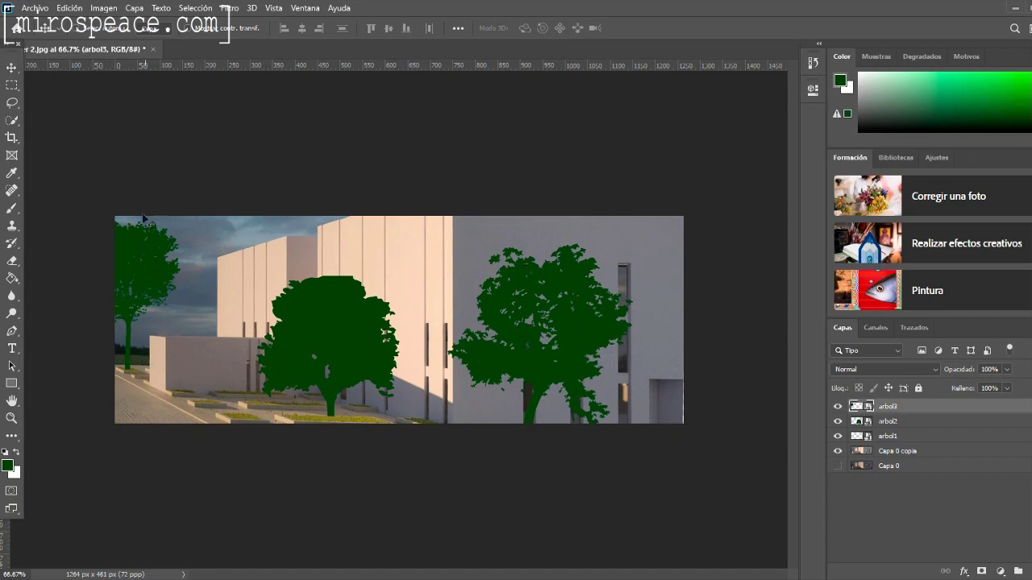
{"action": "key", "text": "ctrl+t"}
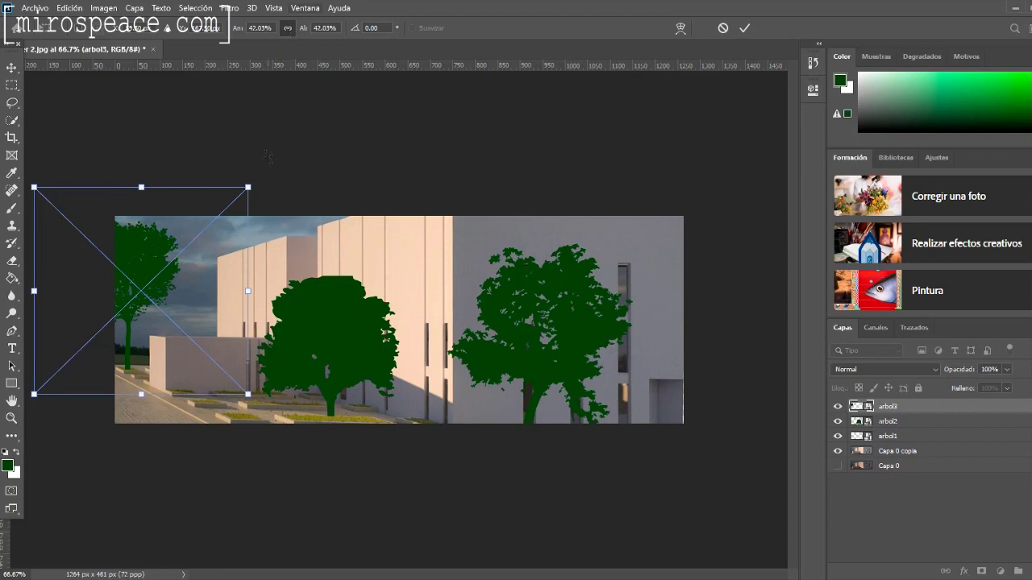
{"action": "left_click_drag", "start_coordinate": [253, 178], "coordinate": [234, 244]}
{"action": "left_click_drag", "start_coordinate": [125, 293], "coordinate": [148, 291]}
Nudge the arbol3 tree slightly up and further left while it is being transformed
{"action": "key", "text": "Up"}
{"action": "key", "text": "Up"}
{"action": "key", "text": "Up"}
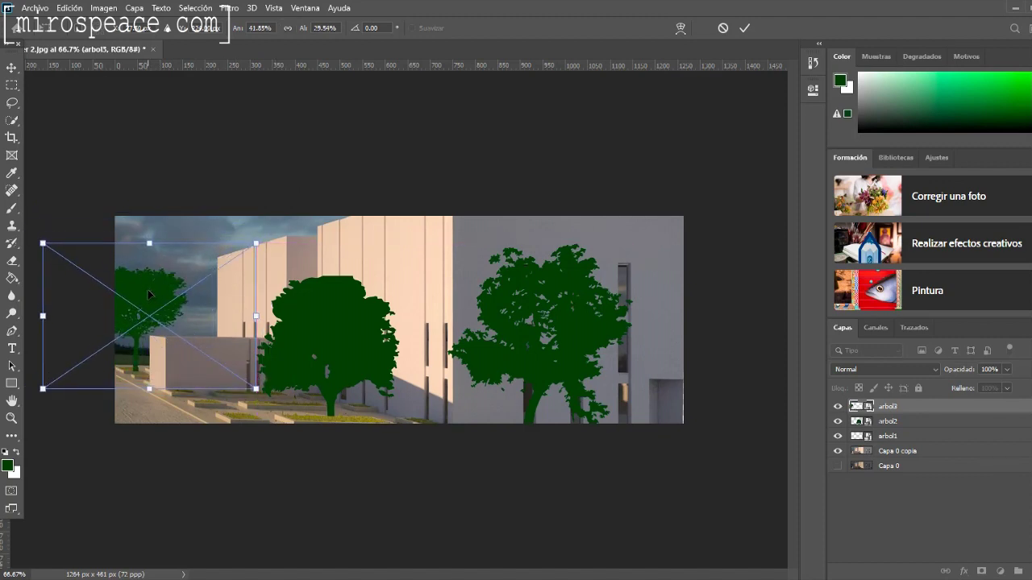
{"action": "key", "text": "Left"}
{"action": "key", "text": "Left"}
{"action": "key", "text": "Left"}
{"action": "key", "text": "Left"}
{"action": "key", "text": "Left"}
{"action": "key", "text": "Left"}
{"action": "key", "text": "Left"}
{"action": "key", "text": "Left"}
{"action": "key", "text": "Left"}
{"action": "key", "text": "Left"}
{"action": "key", "text": "Left"}
{"action": "key", "text": "Left"}
{"action": "key", "text": "Left"}
{"action": "key", "text": "Left"}
{"action": "key", "text": "Left"}
{"action": "key", "text": "Left"}
{"action": "key", "text": "Left"}
{"action": "key", "text": "Left"}
{"action": "key", "text": "Left"}
{"action": "key", "text": "Left"}
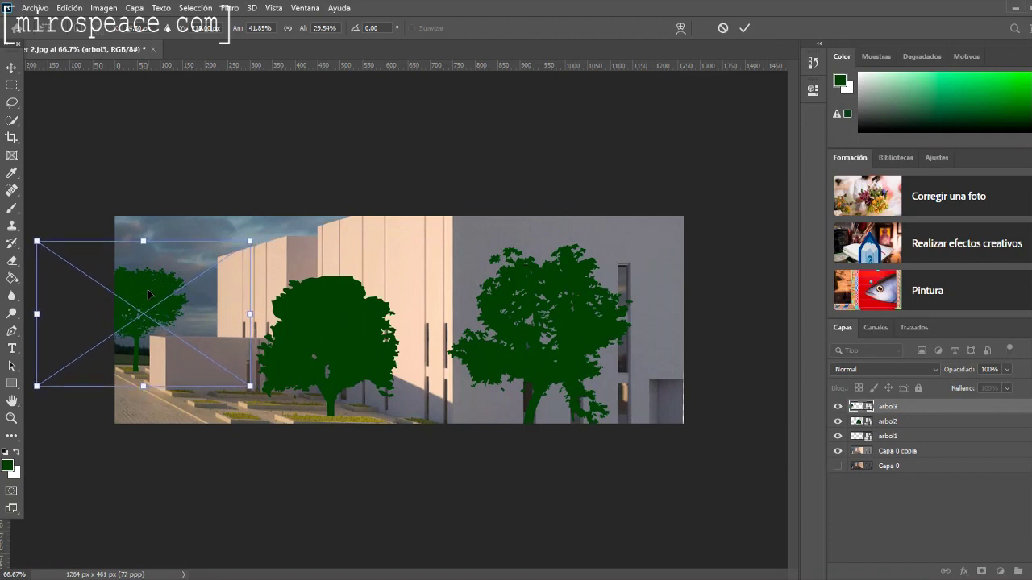
{"action": "key", "text": "Left"}
{"action": "key", "text": "Left"}
{"action": "key", "text": "Left"}
{"action": "key", "text": "Left"}
{"action": "key", "text": "Left"}
{"action": "key", "text": "Left"}
{"action": "key", "text": "Left"}
{"action": "key", "text": "Left"}
{"action": "key", "text": "Left"}
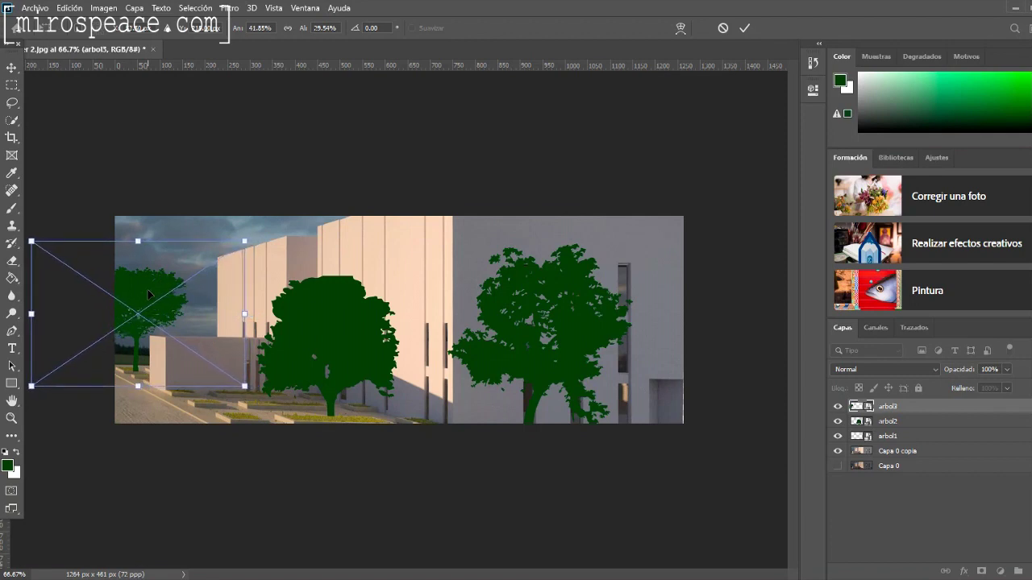
{"action": "key", "text": "Left"}
{"action": "key", "text": "Left"}
{"action": "key", "text": "Left"}
{"action": "key", "text": "Left"}
{"action": "key", "text": "Left"}
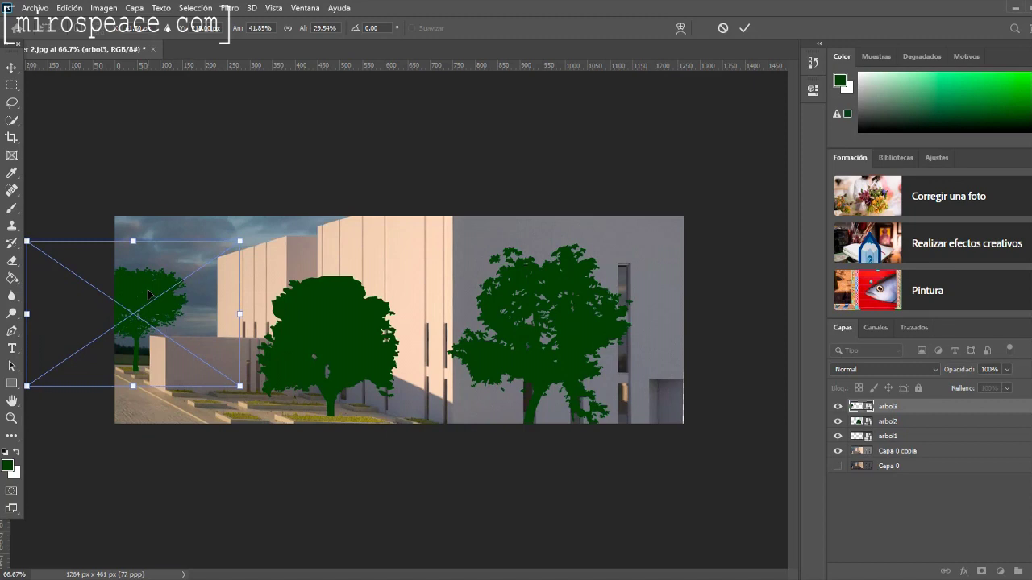
Adjust arbol3's position, link its proportions, scale it to 37.22% width and 27.04% height, and apply the transformation
{"action": "left_click_drag", "start_coordinate": [136, 304], "coordinate": [145, 307]}
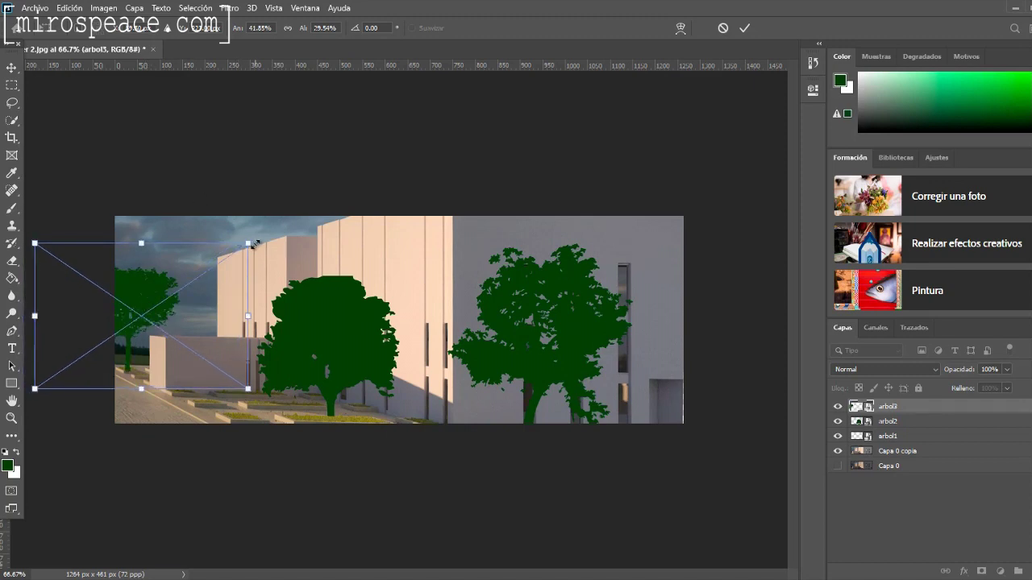
{"action": "left_click_drag", "start_coordinate": [250, 244], "coordinate": [245, 247]}
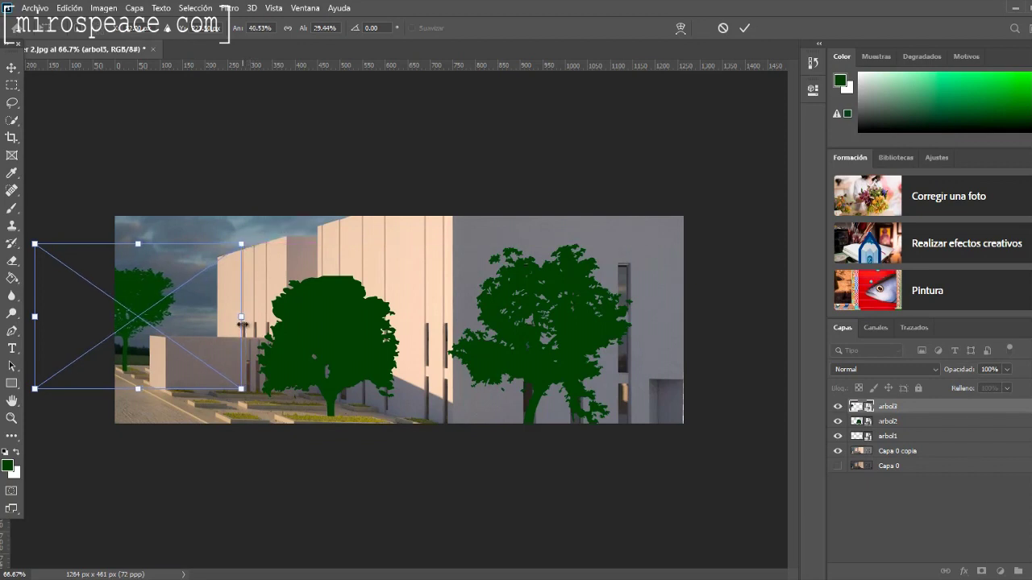
{"action": "left_click", "coordinate": [288, 28]}
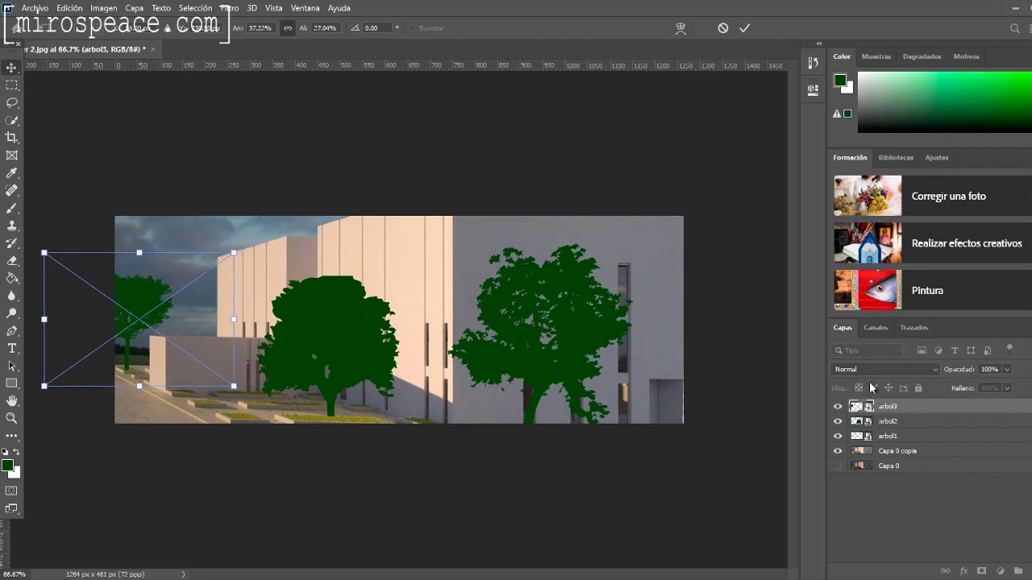
{"action": "key", "text": "Return"}
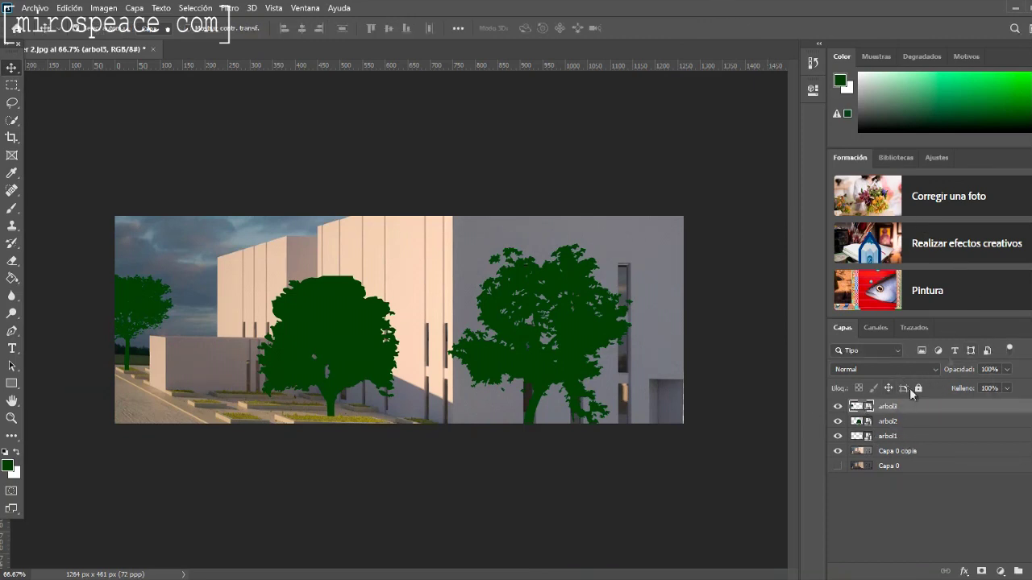
Lower the opacity of the arbol3 layer
{"action": "left_click", "coordinate": [1005, 373]}
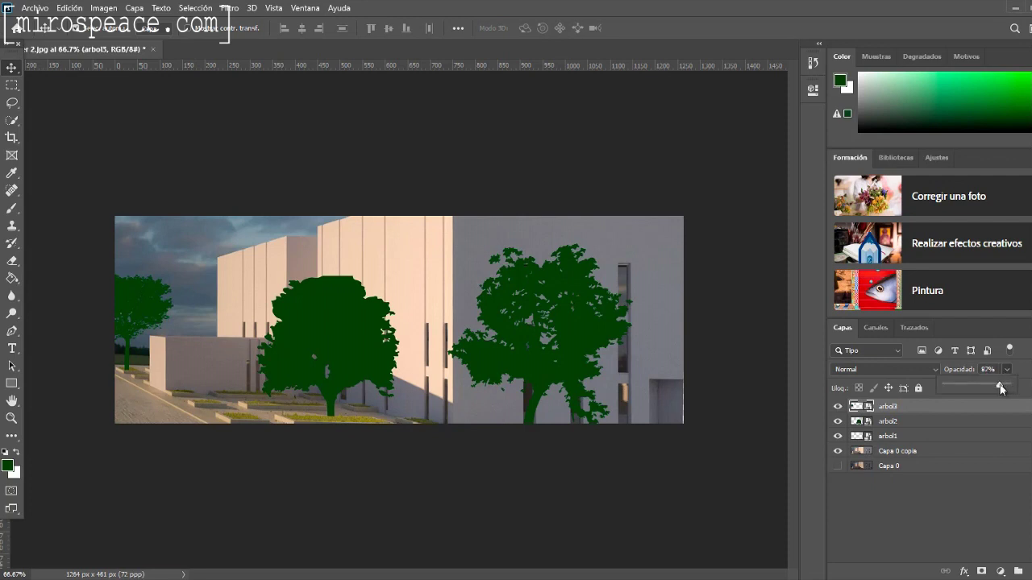
{"action": "left_click_drag", "start_coordinate": [970, 387], "coordinate": [956, 386]}
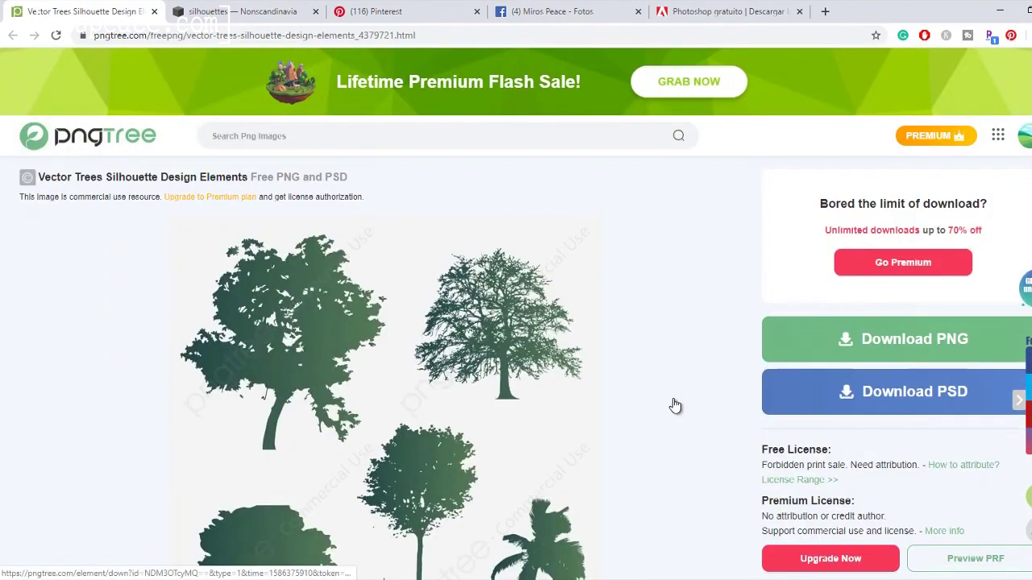
Browse the tree and Nonscandinavia people silhouettes, and save the walking couple as NS_0075.png in the Editar render folder
{"action": "scroll", "coordinate": [623, 353], "scroll_direction": "down", "scroll_amount": 3}
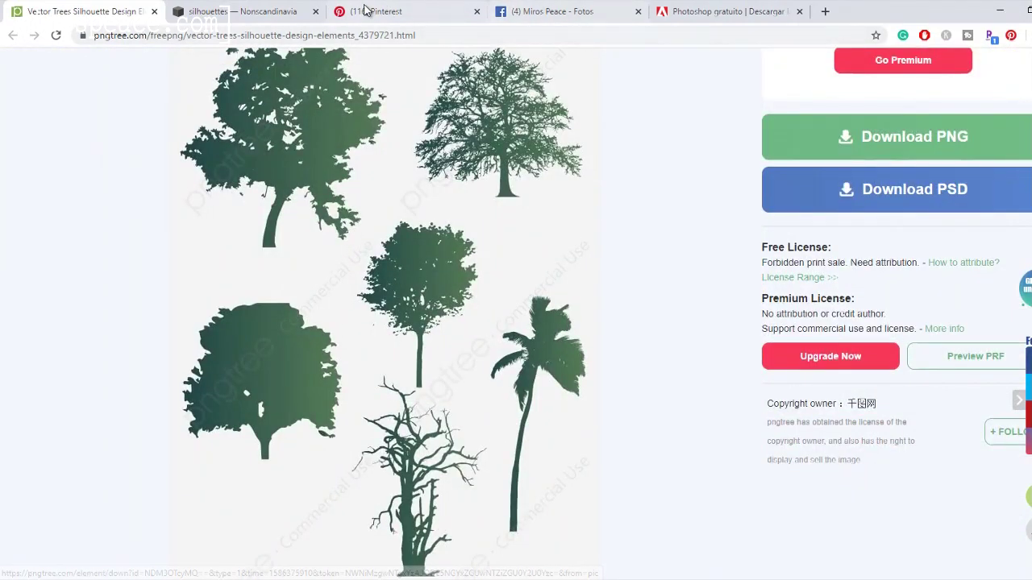
{"action": "left_click", "coordinate": [244, 11]}
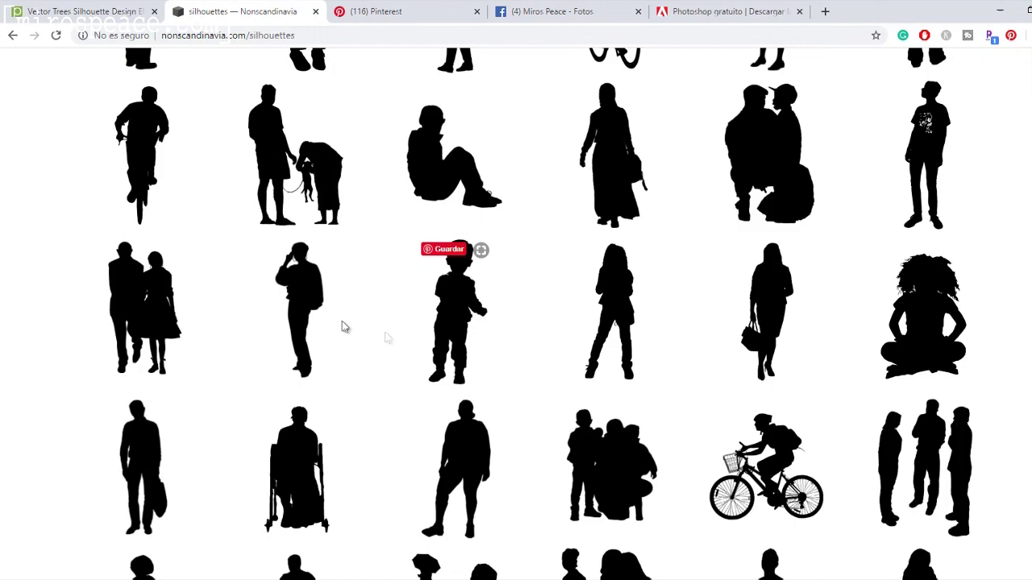
{"action": "scroll", "coordinate": [593, 411], "scroll_direction": "up", "scroll_amount": 15}
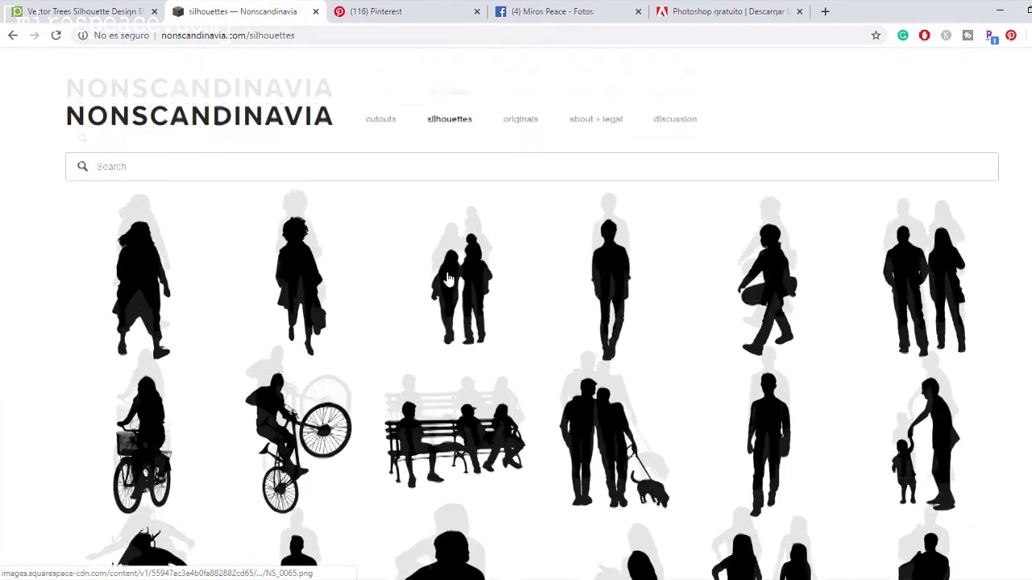
{"action": "scroll", "coordinate": [644, 225], "scroll_direction": "down", "scroll_amount": 15}
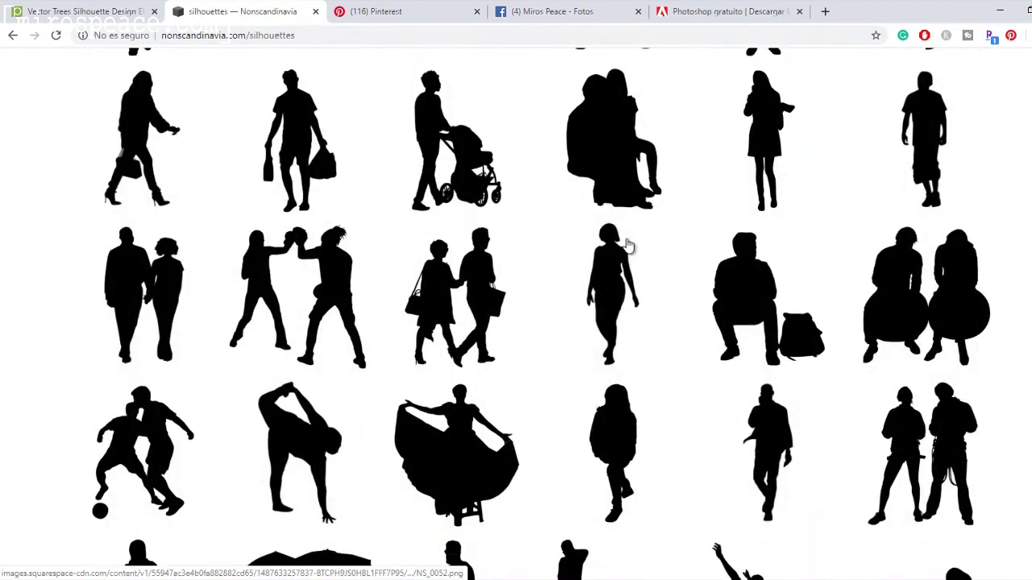
{"action": "scroll", "coordinate": [624, 247], "scroll_direction": "down", "scroll_amount": 3}
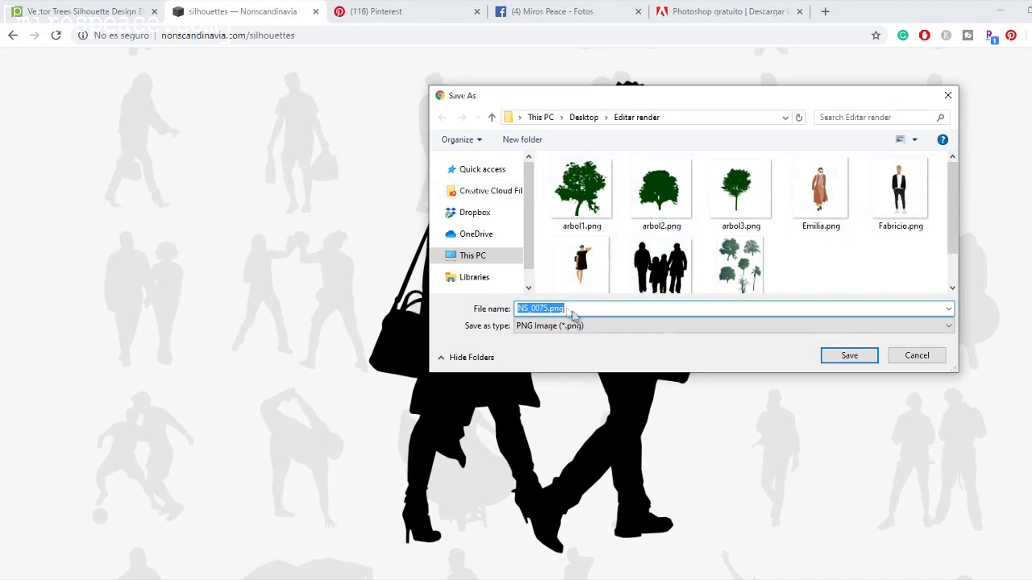
{"action": "left_click", "coordinate": [848, 355]}
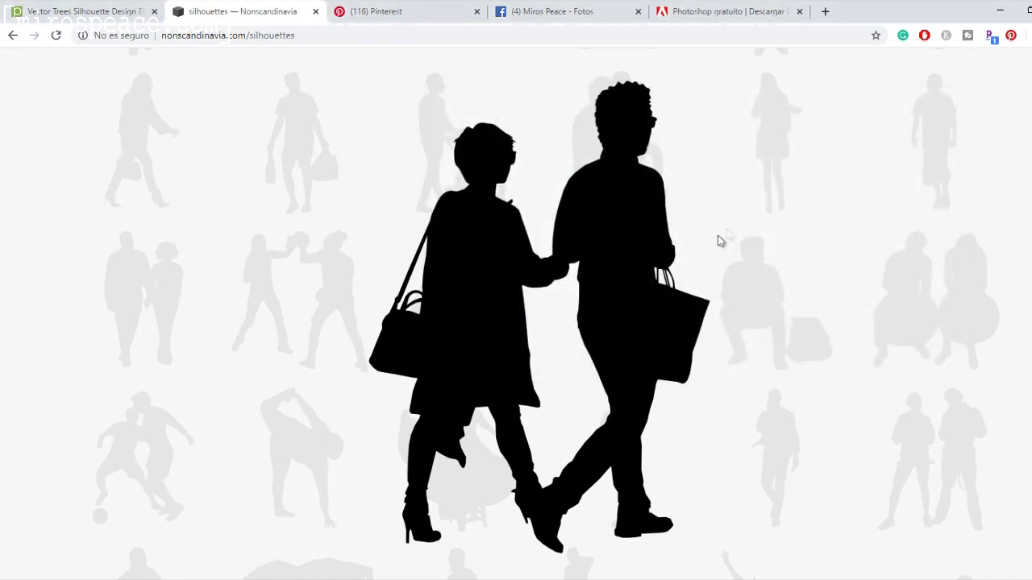
Examine the illustrated people on Pinterest, starting from the coated woman's pin and browsing the Escala humana board
{"action": "left_click", "coordinate": [391, 13]}
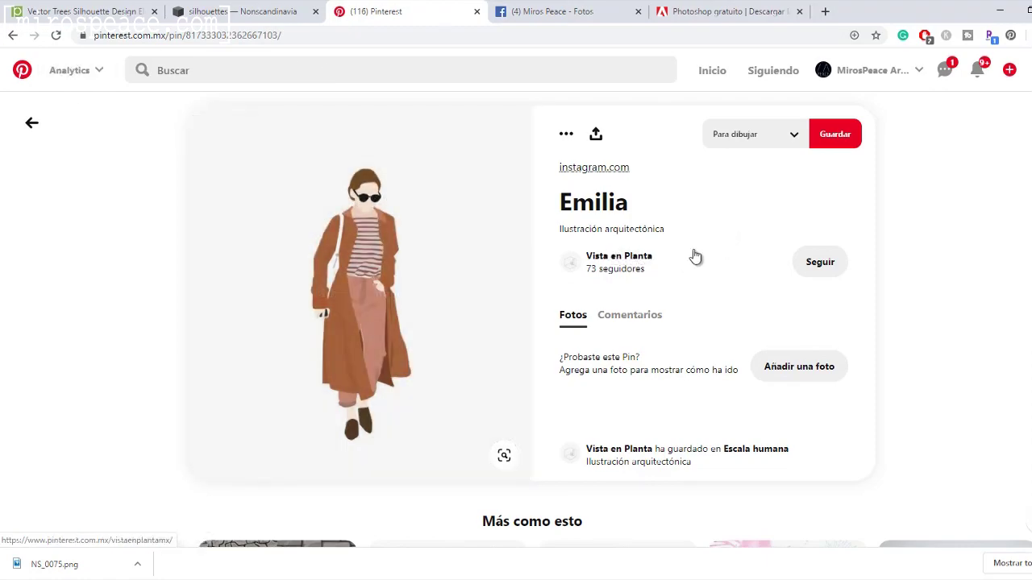
{"action": "scroll", "coordinate": [402, 298], "scroll_direction": "down", "scroll_amount": 3}
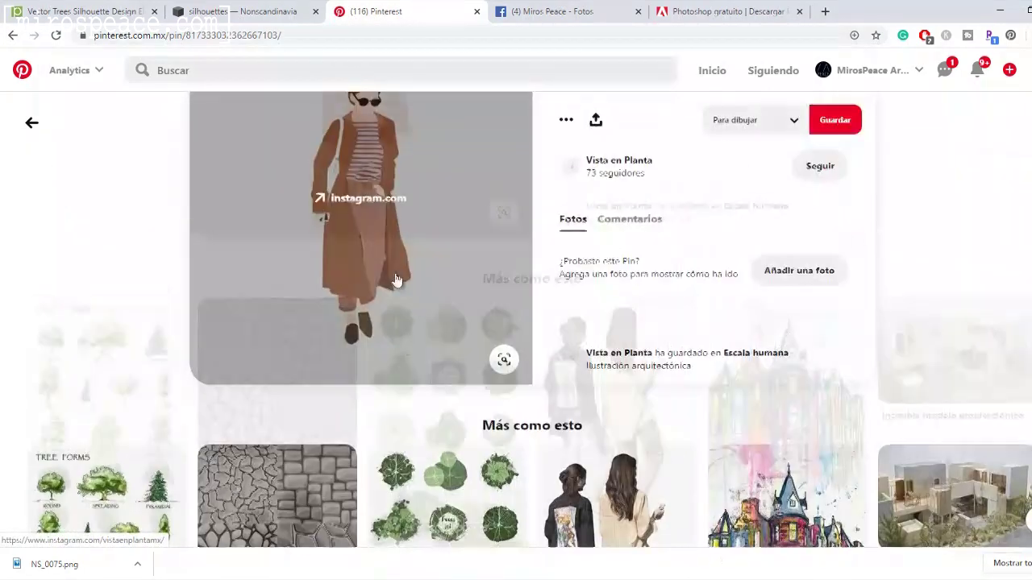
{"action": "scroll", "coordinate": [398, 284], "scroll_direction": "up", "scroll_amount": 3}
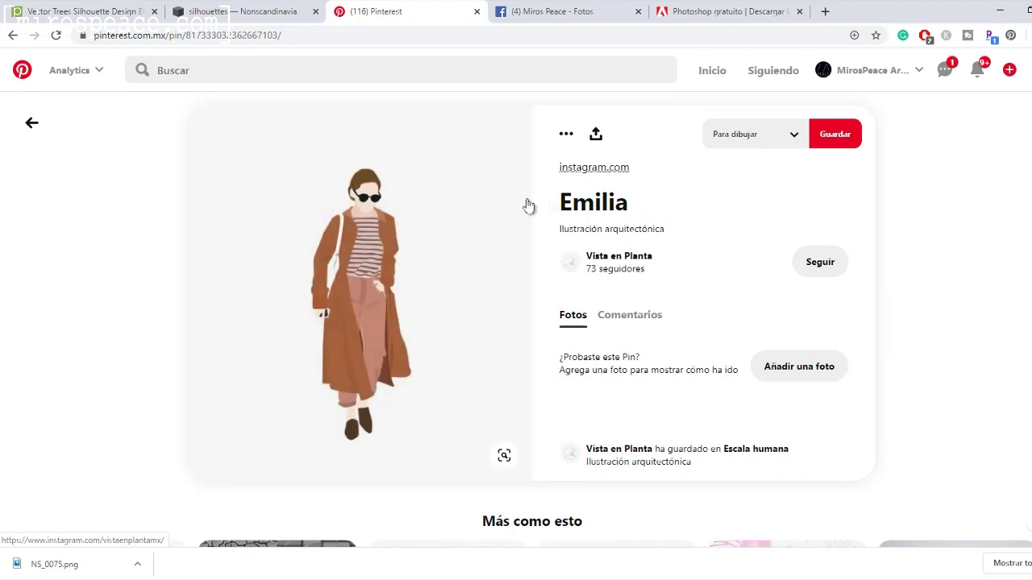
{"action": "left_click", "coordinate": [31, 122]}
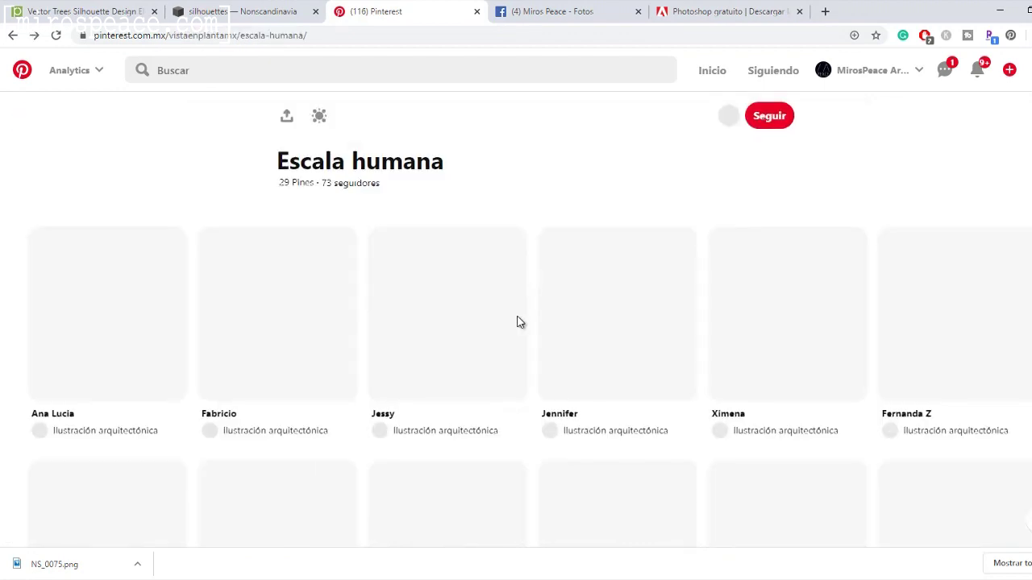
{"action": "scroll", "coordinate": [553, 272], "scroll_direction": "up", "scroll_amount": 3}
{"action": "scroll", "coordinate": [536, 216], "scroll_direction": "up", "scroll_amount": 5}
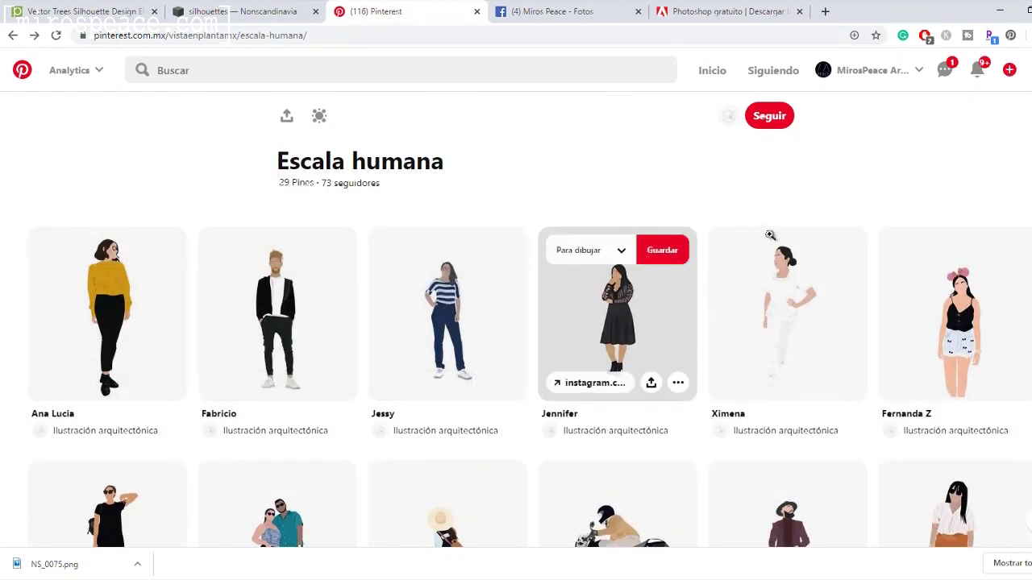
{"action": "scroll", "coordinate": [693, 330], "scroll_direction": "down", "scroll_amount": 3}
{"action": "scroll", "coordinate": [694, 331], "scroll_direction": "down", "scroll_amount": 9}
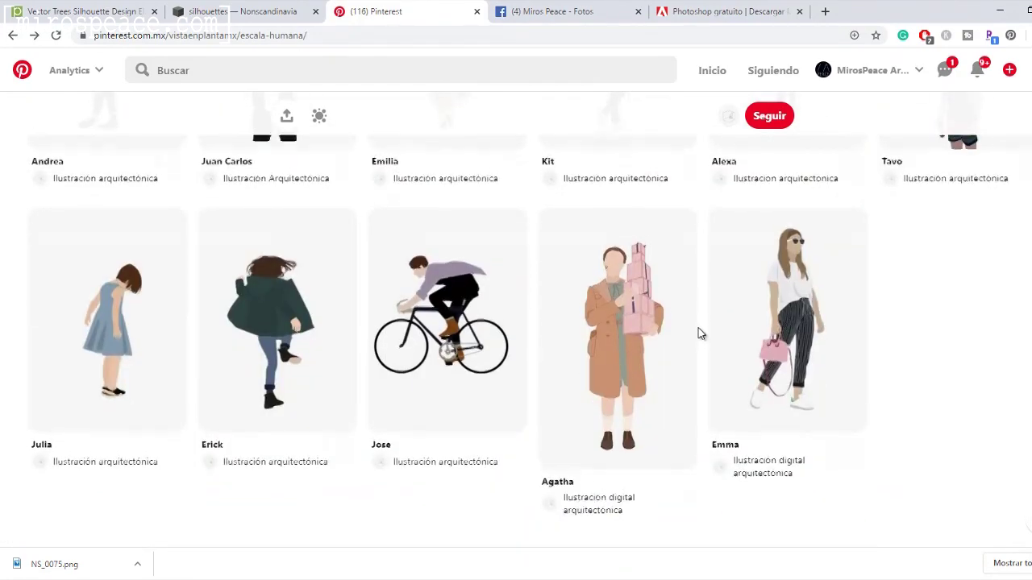
{"action": "scroll", "coordinate": [698, 334], "scroll_direction": "up", "scroll_amount": 8}
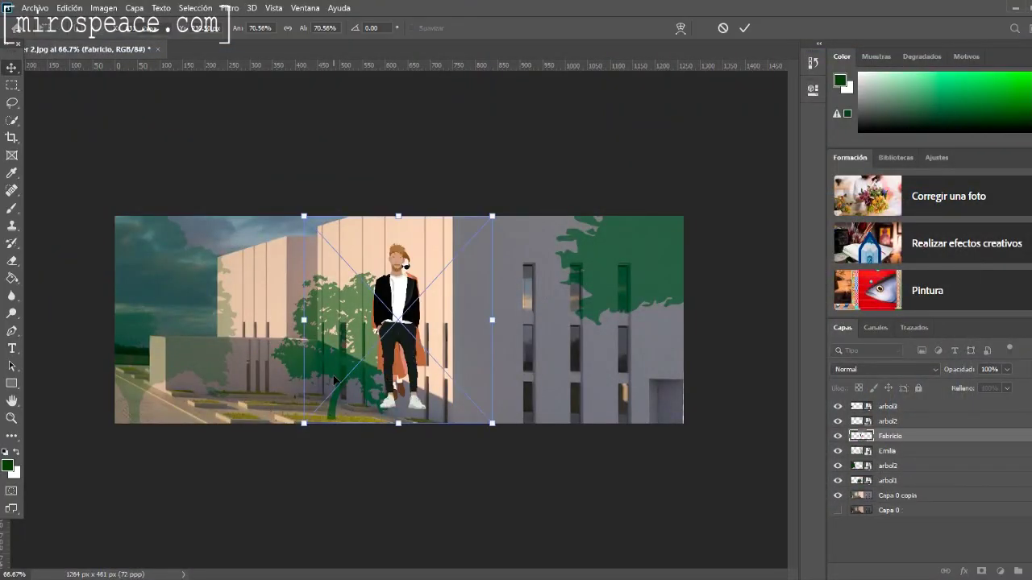
Place the man in the black jacket, the woman in the black dress and the NS_0028 family silhouette into the render
{"action": "key", "text": "Return"}
{"action": "key", "text": "Return"}
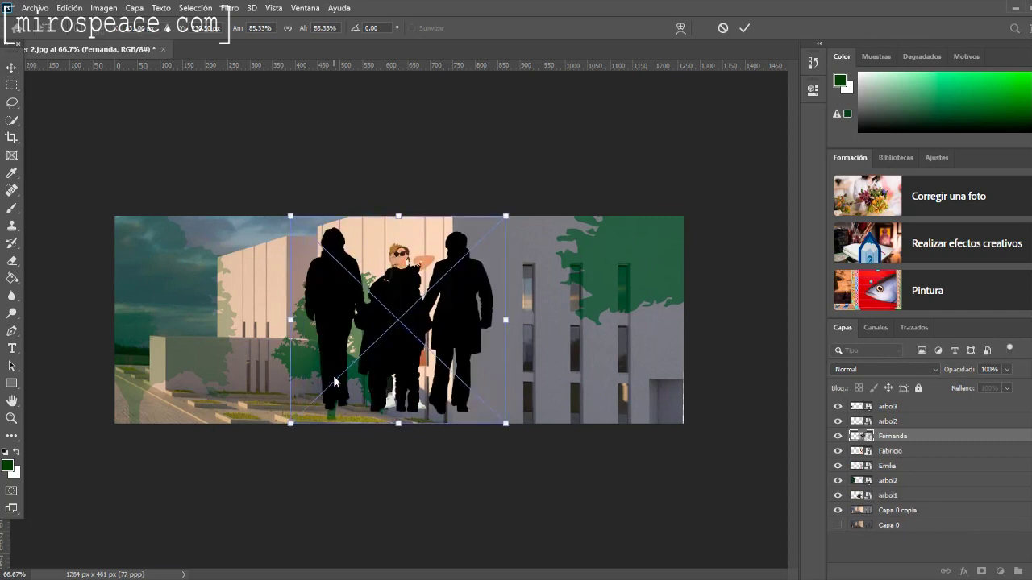
{"action": "key", "text": "Return"}
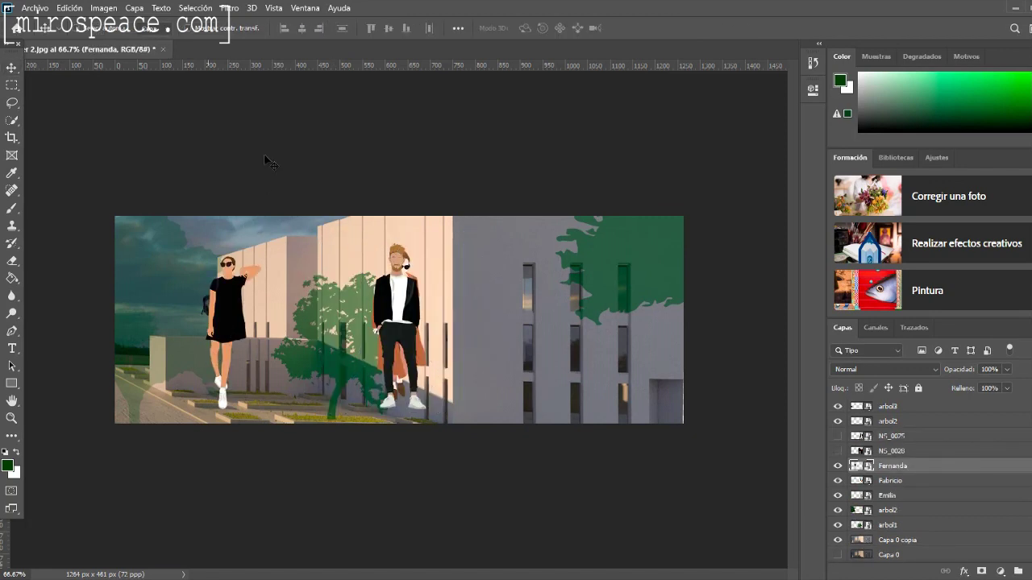
Scale the woman in the black dress proportionally to about 13%, place her on the road, and move her layer below arbol1
{"action": "key", "text": "ctrl+t"}
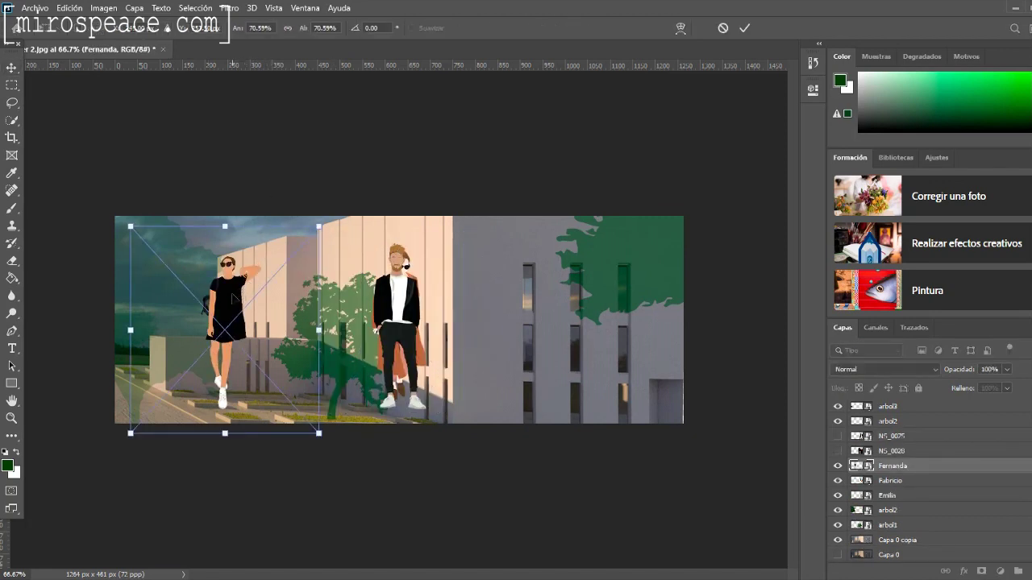
{"action": "left_click_drag", "start_coordinate": [225, 305], "coordinate": [210, 315]}
{"action": "left_click", "coordinate": [288, 30]}
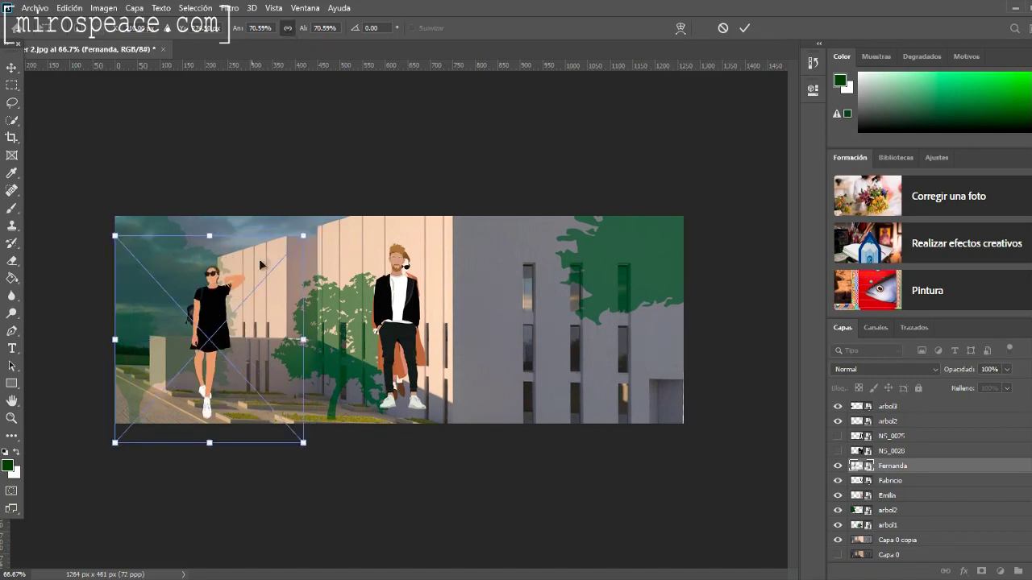
{"action": "left_click_drag", "start_coordinate": [303, 238], "coordinate": [252, 349]}
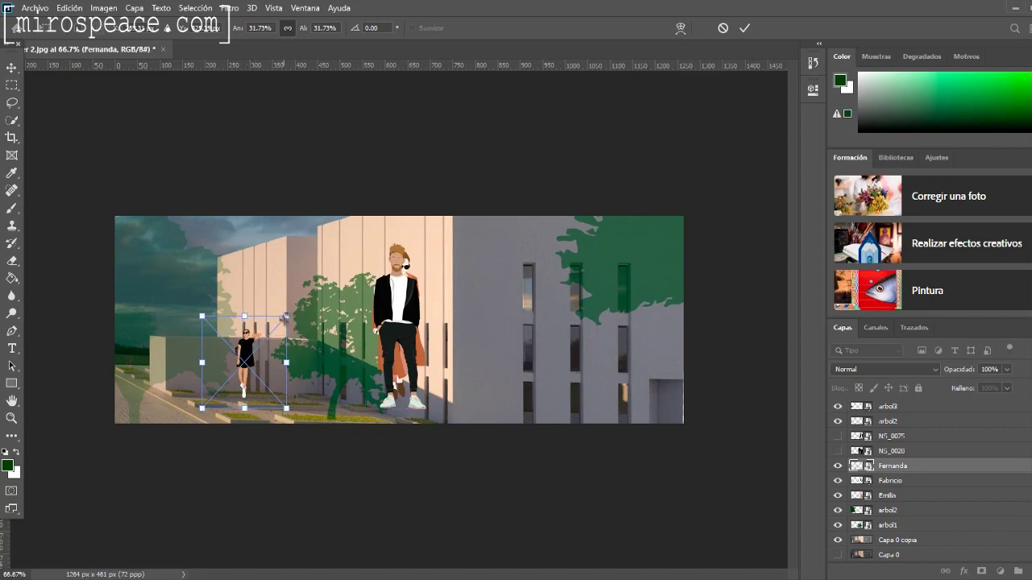
{"action": "left_click_drag", "start_coordinate": [246, 355], "coordinate": [239, 348]}
{"action": "left_click_drag", "start_coordinate": [280, 309], "coordinate": [174, 390]}
{"action": "left_click_drag", "start_coordinate": [197, 365], "coordinate": [181, 381]}
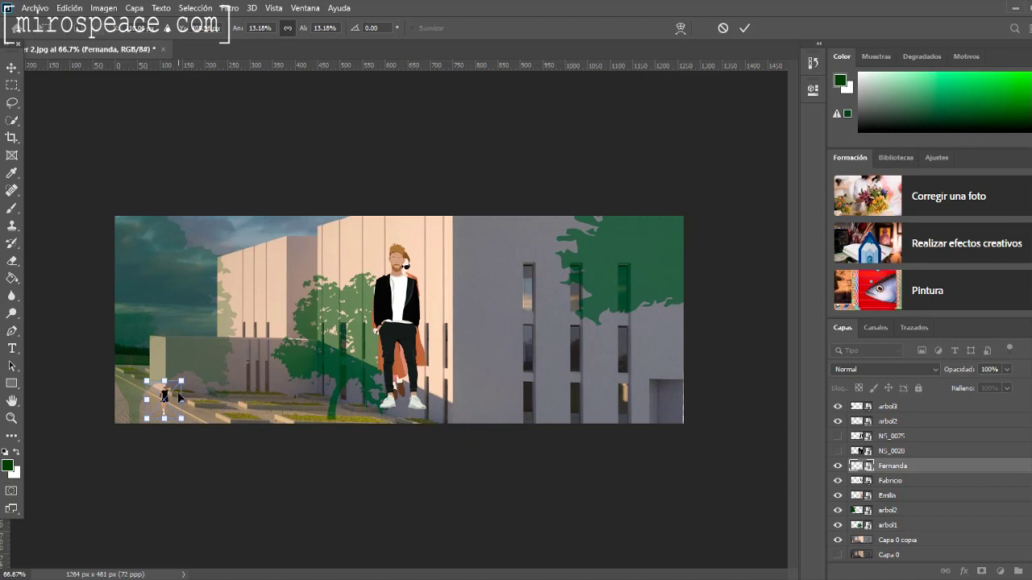
{"action": "left_click_drag", "start_coordinate": [186, 374], "coordinate": [190, 366]}
{"action": "key", "text": "Return"}
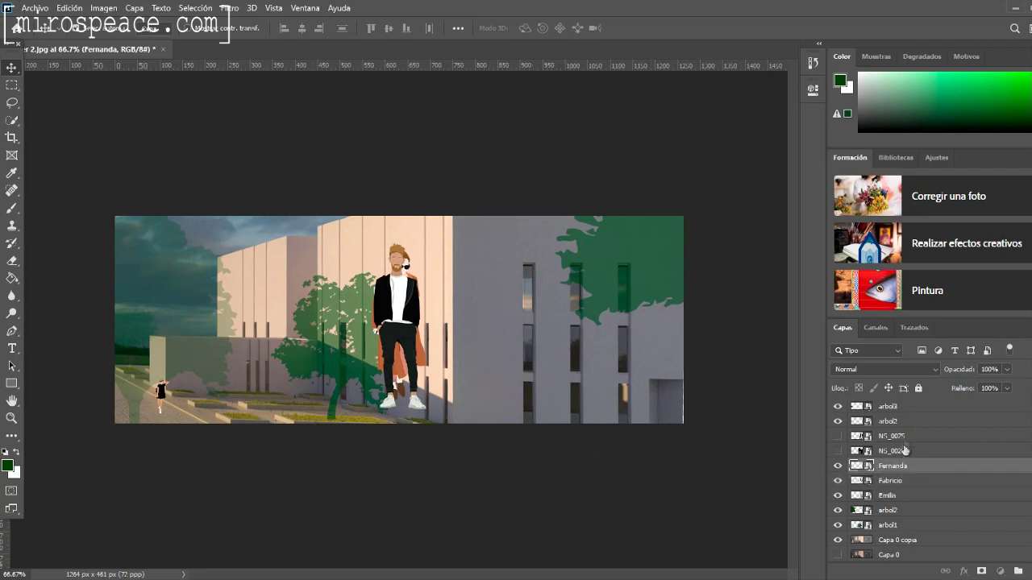
{"action": "left_click_drag", "start_coordinate": [909, 527], "coordinate": [911, 529]}
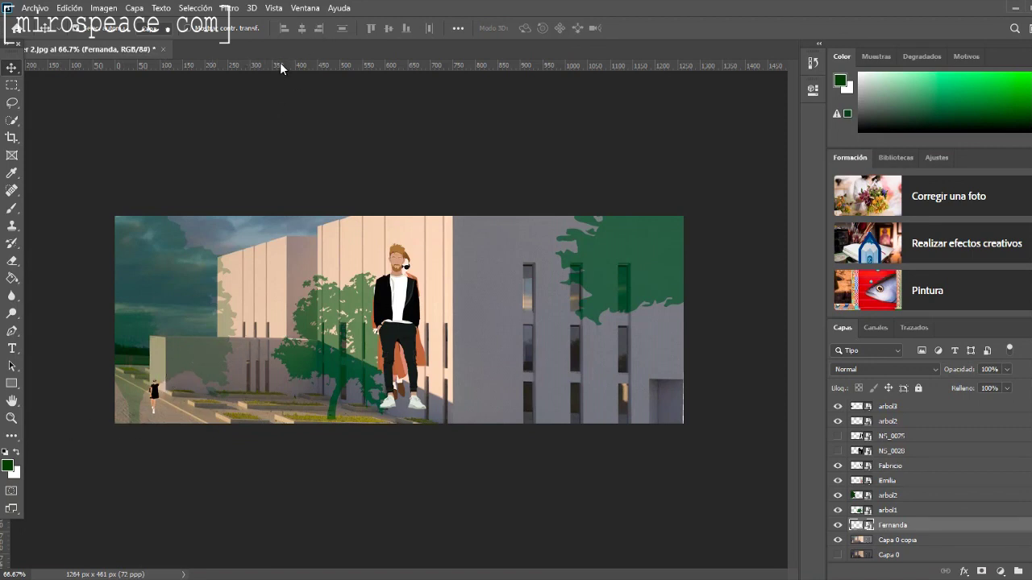
Lower the woman in the brown coat and set a horizontal guide across the image at the horizon
{"action": "left_click_drag", "start_coordinate": [281, 63], "coordinate": [251, 380]}
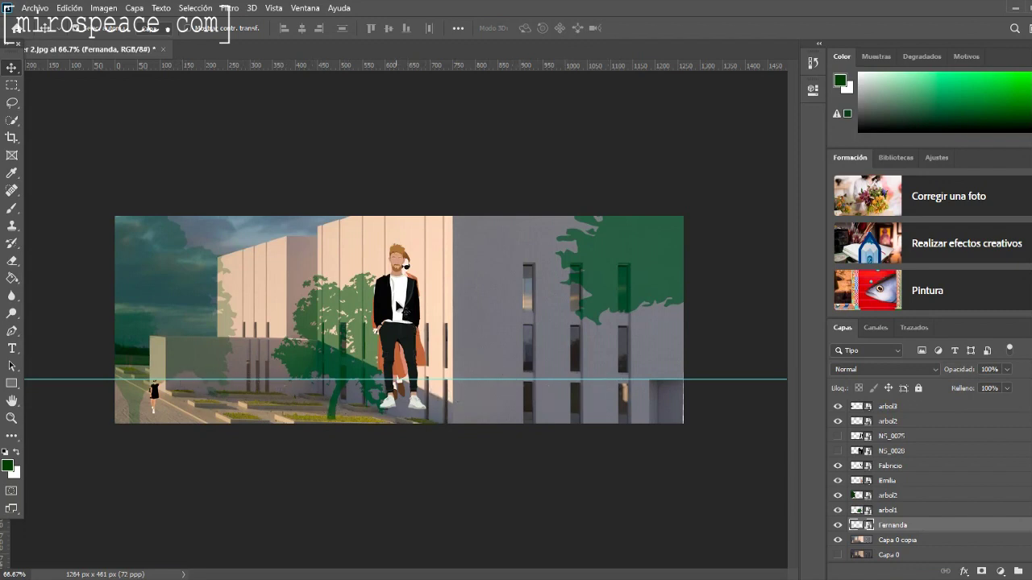
{"action": "left_click_drag", "start_coordinate": [388, 304], "coordinate": [396, 429]}
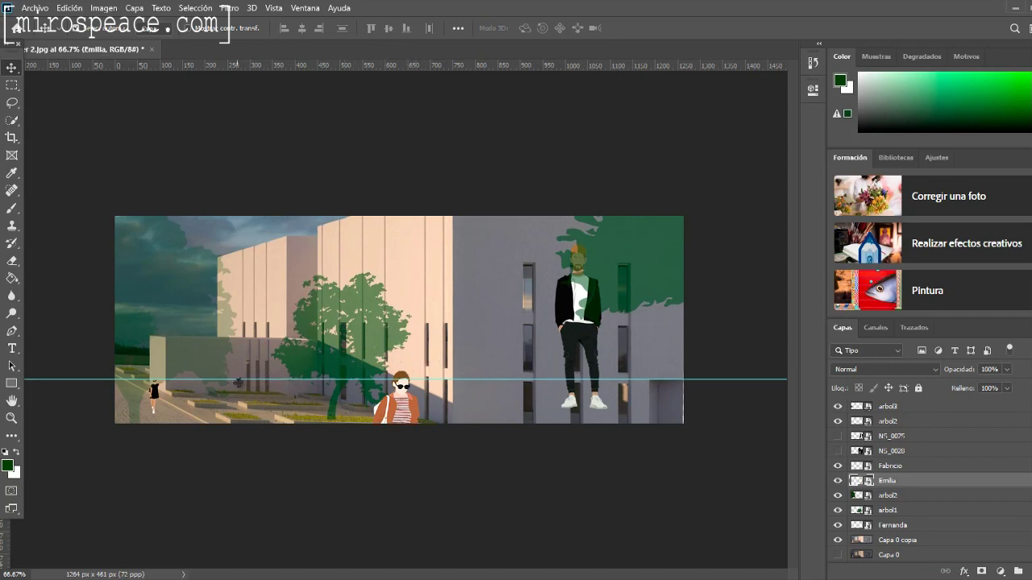
{"action": "left_click_drag", "start_coordinate": [240, 379], "coordinate": [245, 349]}
Free-transform the woman in the brown coat to about 85.46% and position her before the grey facade with her head on the guide
{"action": "left_click_drag", "start_coordinate": [407, 414], "coordinate": [419, 389]}
{"action": "key", "text": "ctrl+t"}
{"action": "left_click_drag", "start_coordinate": [499, 314], "coordinate": [539, 267]}
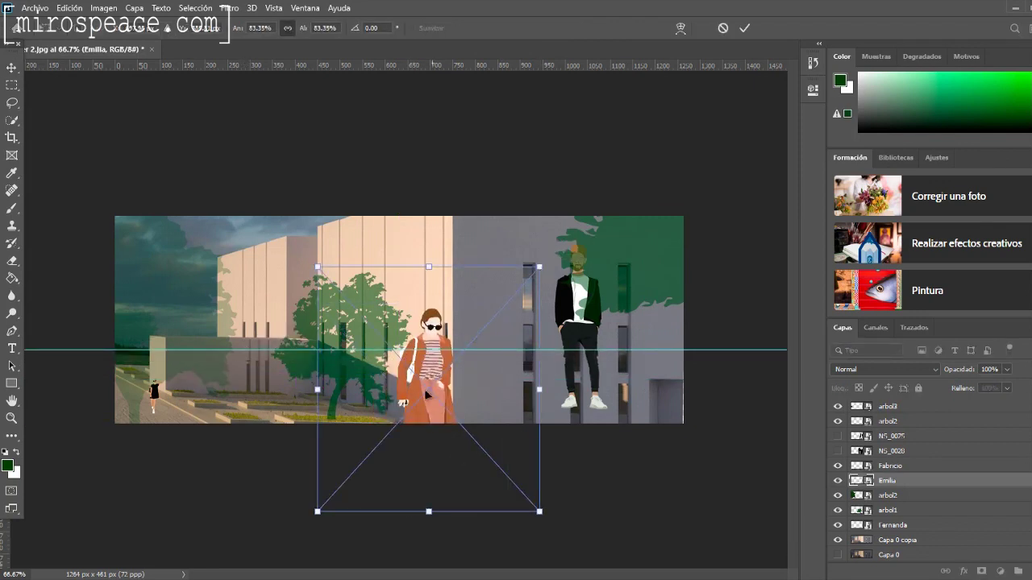
{"action": "left_click_drag", "start_coordinate": [456, 378], "coordinate": [490, 391]}
{"action": "left_click_drag", "start_coordinate": [595, 286], "coordinate": [611, 268]}
{"action": "left_click_drag", "start_coordinate": [497, 371], "coordinate": [493, 394]}
{"action": "key", "text": "Return"}
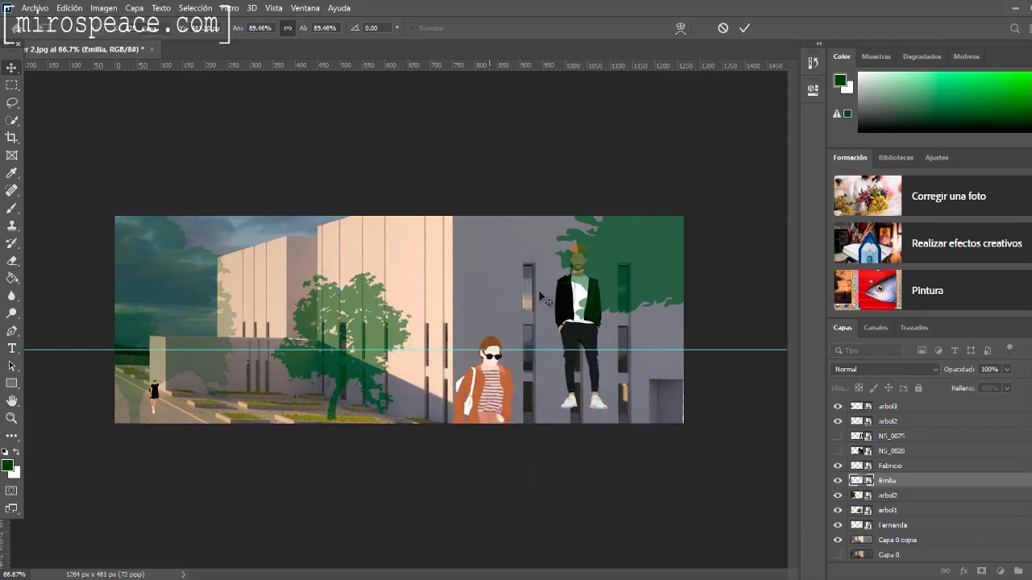
Scale the woman in the black dress to 10.51% and move her to the road's far end with her head near the guide
{"action": "left_click_drag", "start_coordinate": [157, 403], "coordinate": [120, 364]}
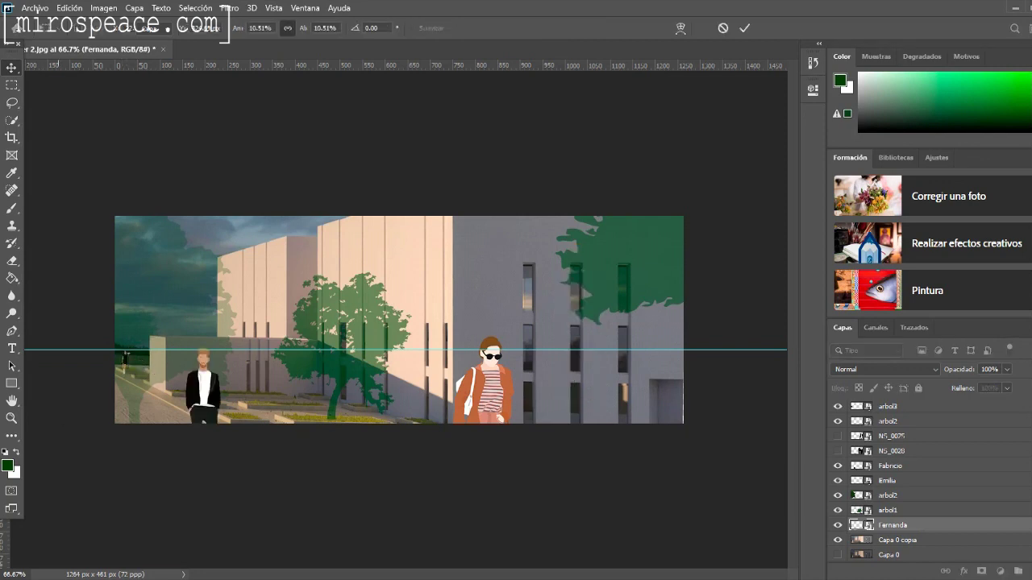
{"action": "key", "text": "Return"}
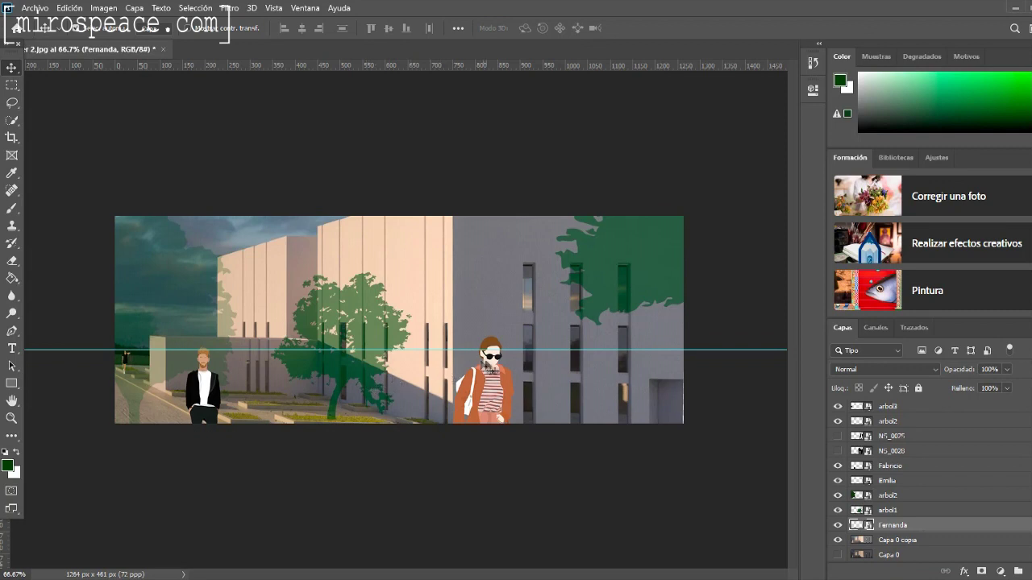
Nudge the man in the black jacket upward to align his head with the horizon guide
{"action": "left_click", "coordinate": [215, 394]}
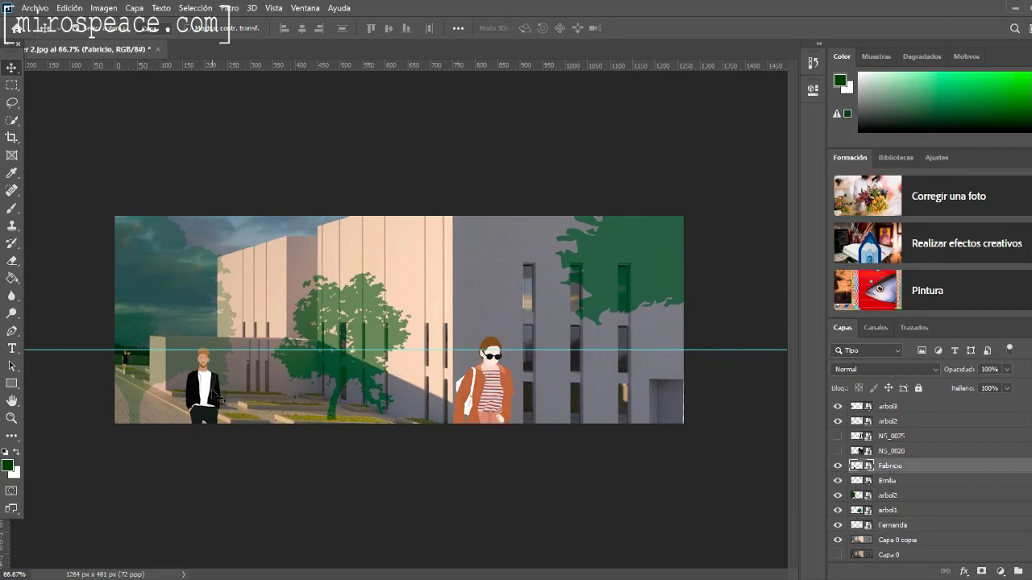
{"action": "key", "text": "Up"}
{"action": "key", "text": "Up"}
{"action": "key", "text": "Up"}
{"action": "key", "text": "Up"}
{"action": "key", "text": "Up"}
{"action": "key", "text": "Up"}
{"action": "key", "text": "Up"}
{"action": "key", "text": "Up"}
{"action": "key", "text": "Up"}
{"action": "key", "text": "Up"}
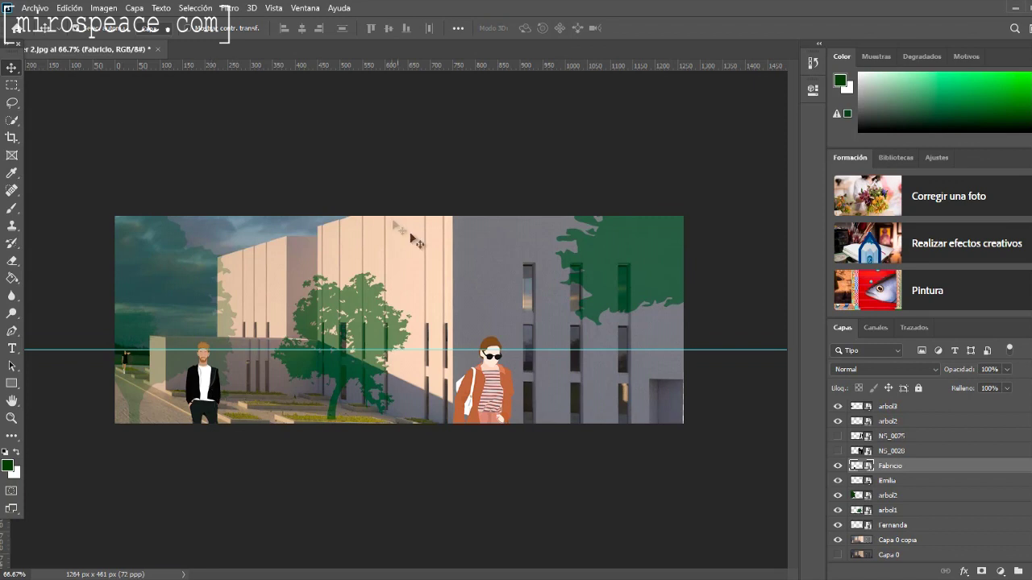
{"action": "key", "text": "Up"}
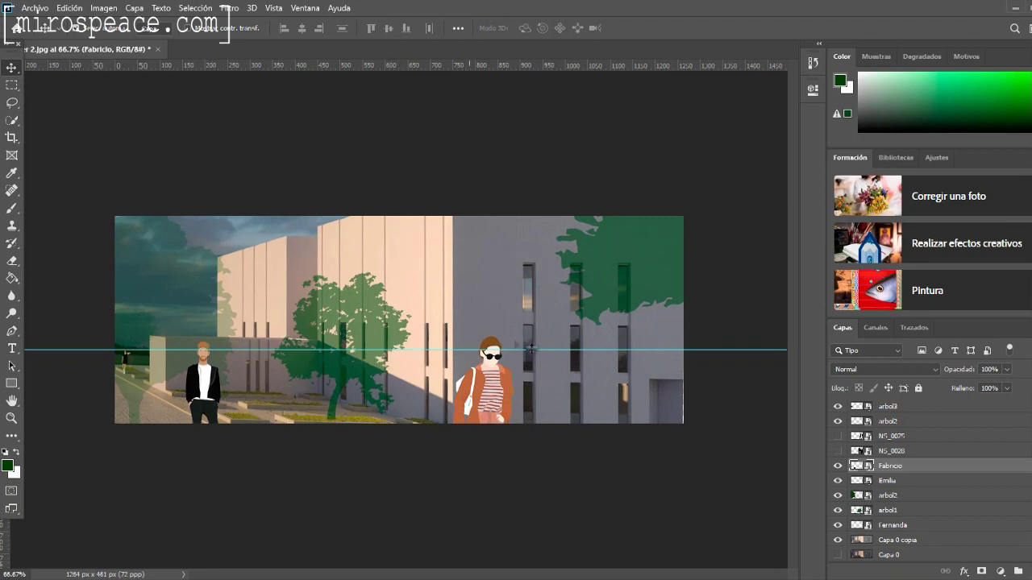
{"action": "key", "text": "Up"}
{"action": "key", "text": "Up"}
{"action": "key", "text": "Up"}
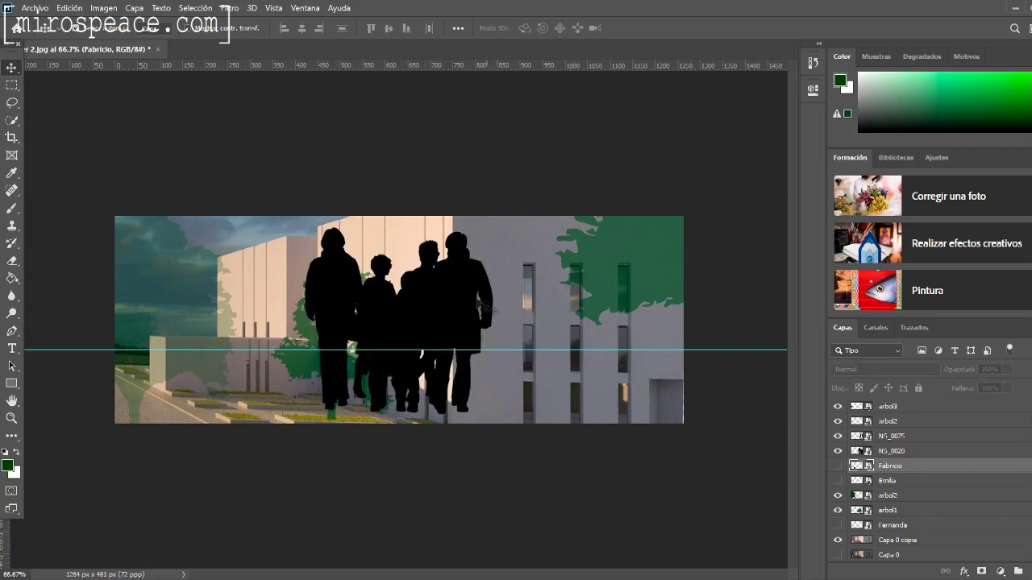
Move the NS_0028 family silhouette about 109 px right and 65 px down
{"action": "left_click_drag", "start_coordinate": [490, 306], "coordinate": [539, 334]}
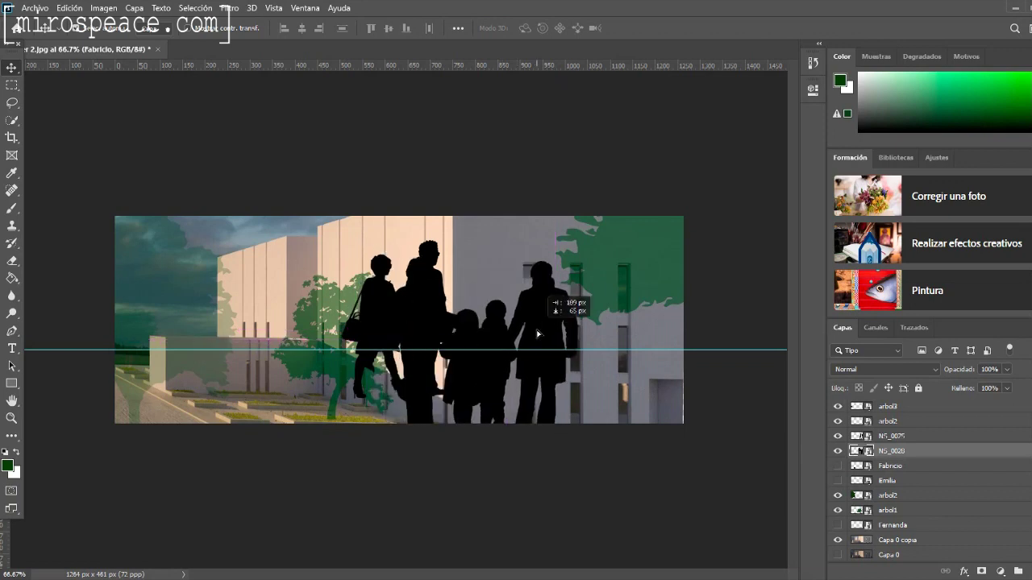
Rasterize the NS_0028 family silhouette and fill it with white (ffffff) using the Paint Bucket
{"action": "left_click", "coordinate": [16, 453]}
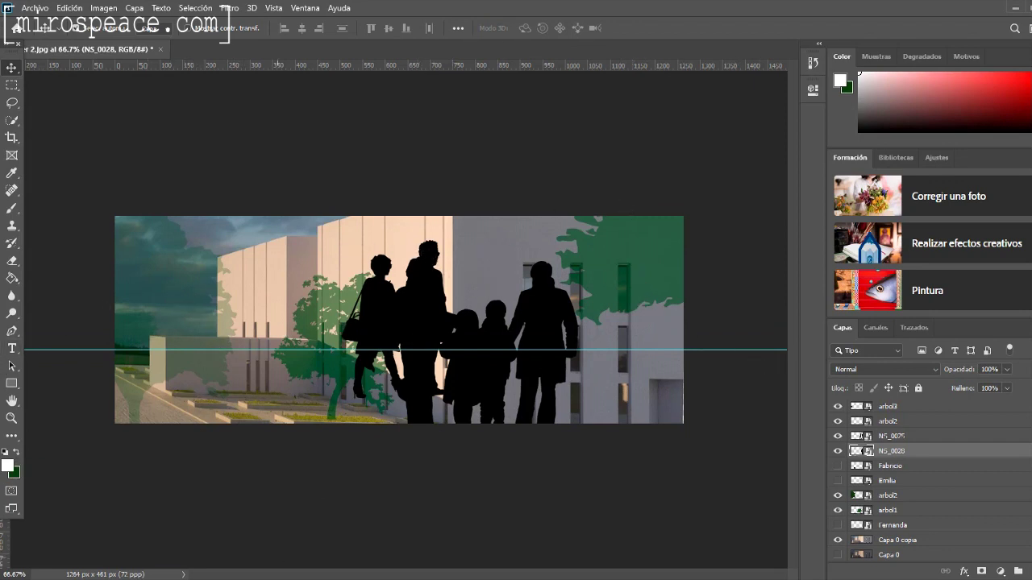
{"action": "key", "text": "shift+g"}
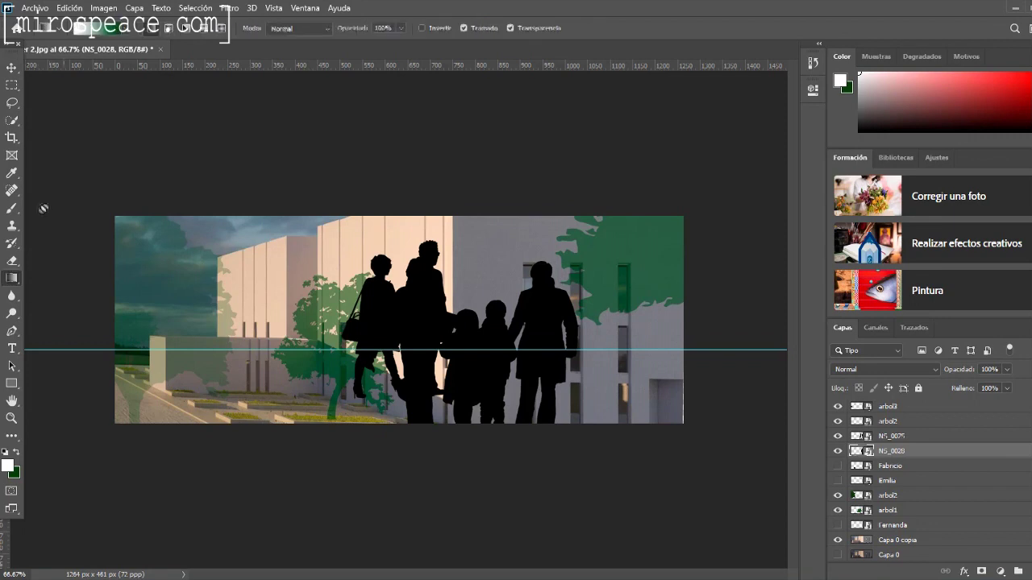
{"action": "right_click", "coordinate": [12, 282]}
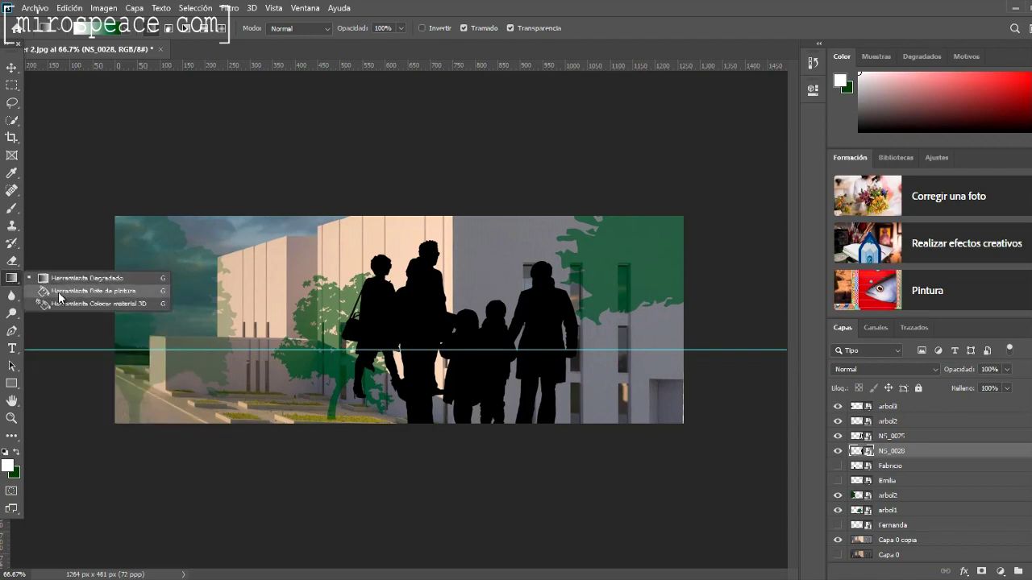
{"action": "left_click", "coordinate": [59, 292]}
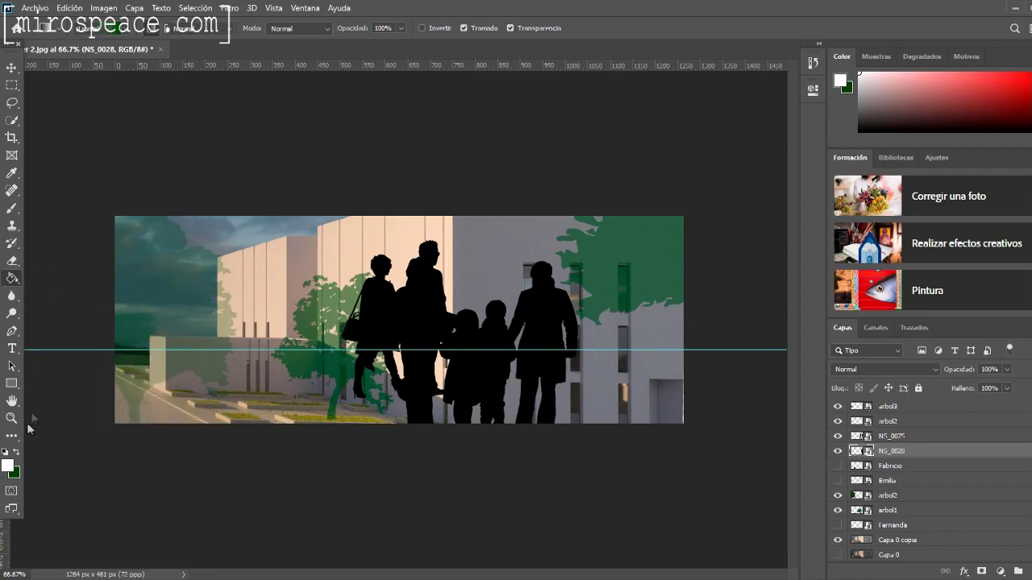
{"action": "left_click", "coordinate": [7, 466]}
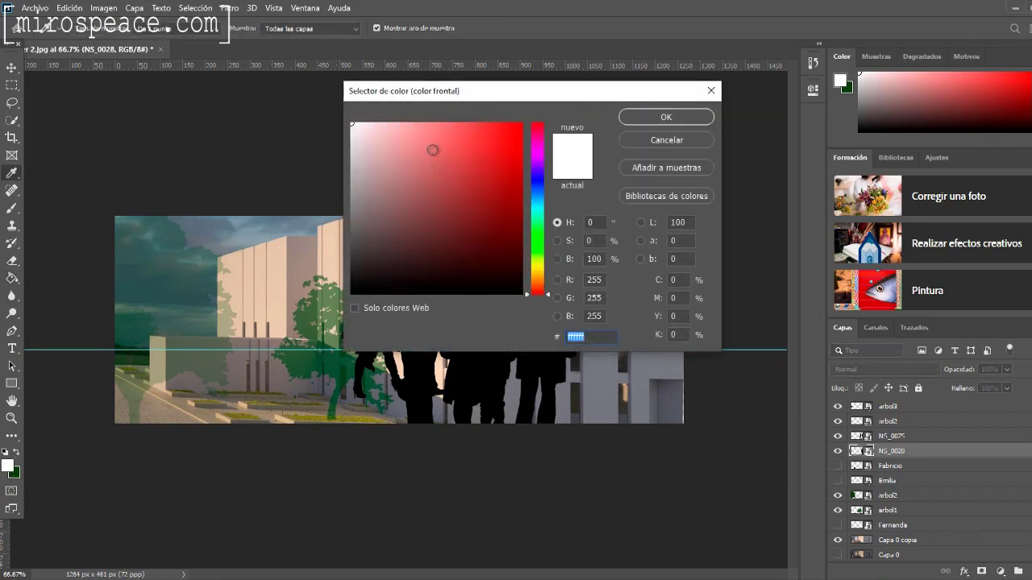
{"action": "left_click", "coordinate": [665, 117]}
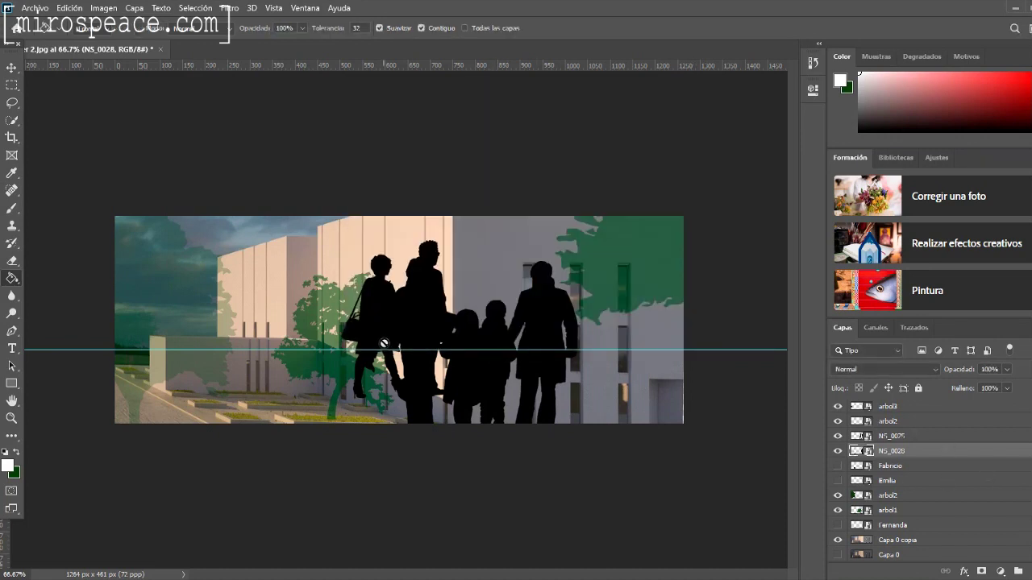
{"action": "left_click", "coordinate": [488, 367]}
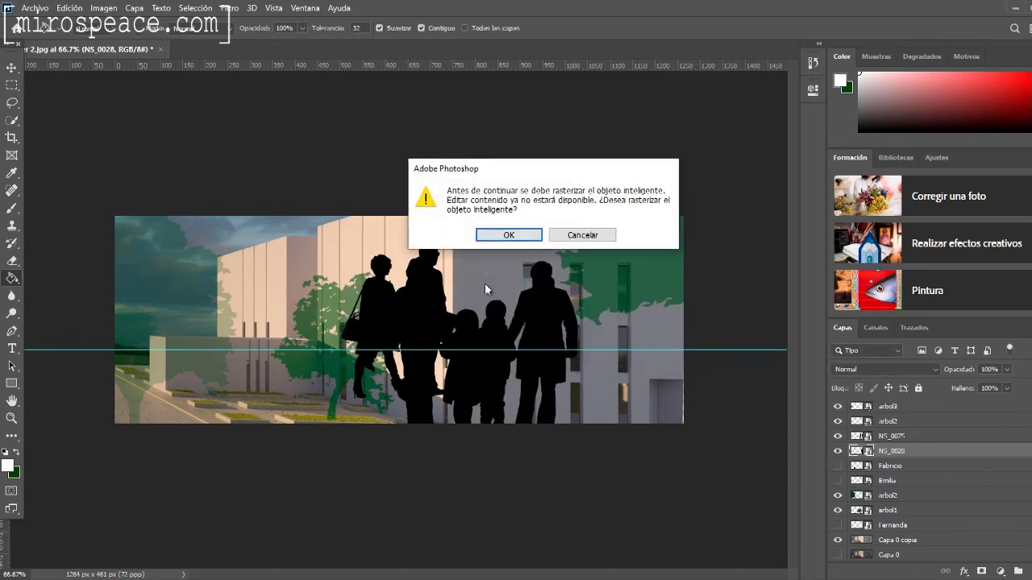
{"action": "left_click", "coordinate": [497, 233]}
{"action": "left_click", "coordinate": [489, 368]}
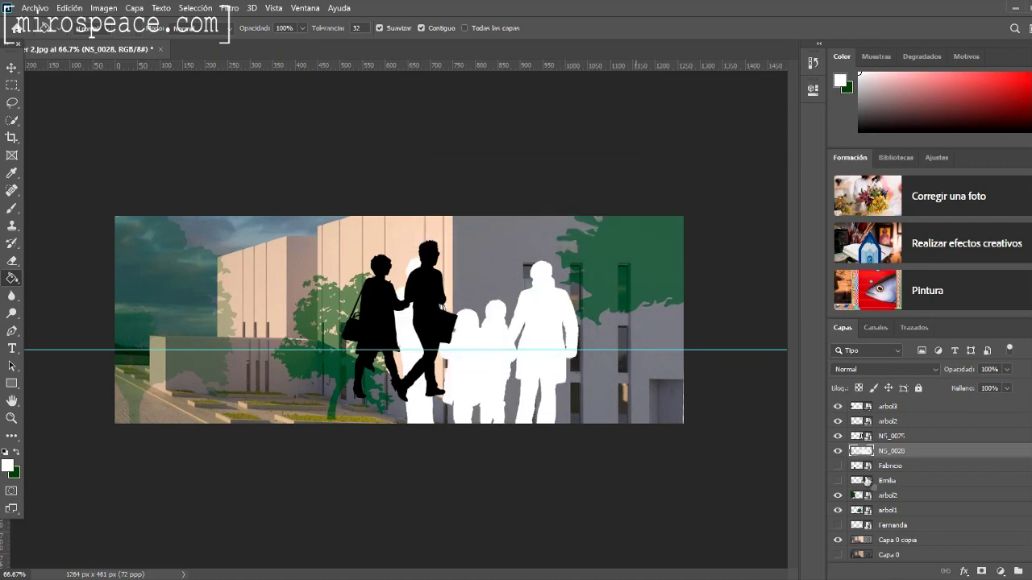
Rasterize the NS_0075 walking couple silhouette and fill it with white
{"action": "left_click", "coordinate": [890, 436]}
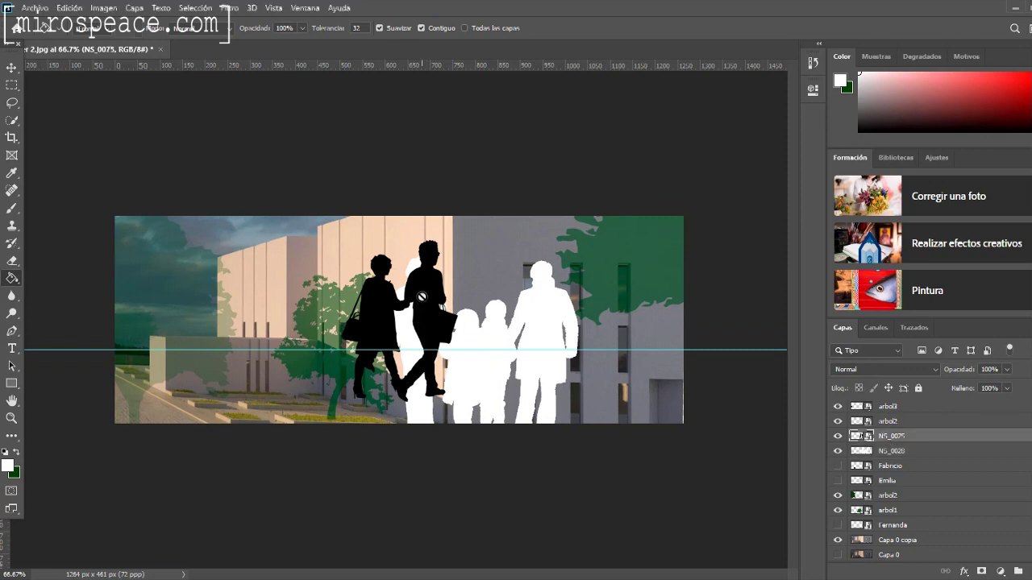
{"action": "left_click", "coordinate": [440, 304]}
{"action": "left_click", "coordinate": [511, 239]}
{"action": "left_click", "coordinate": [428, 288]}
Free-transform the white family silhouette to about 46.84% and stand it beside the road with the adults' heads on the horizon guide
{"action": "left_click", "coordinate": [12, 68]}
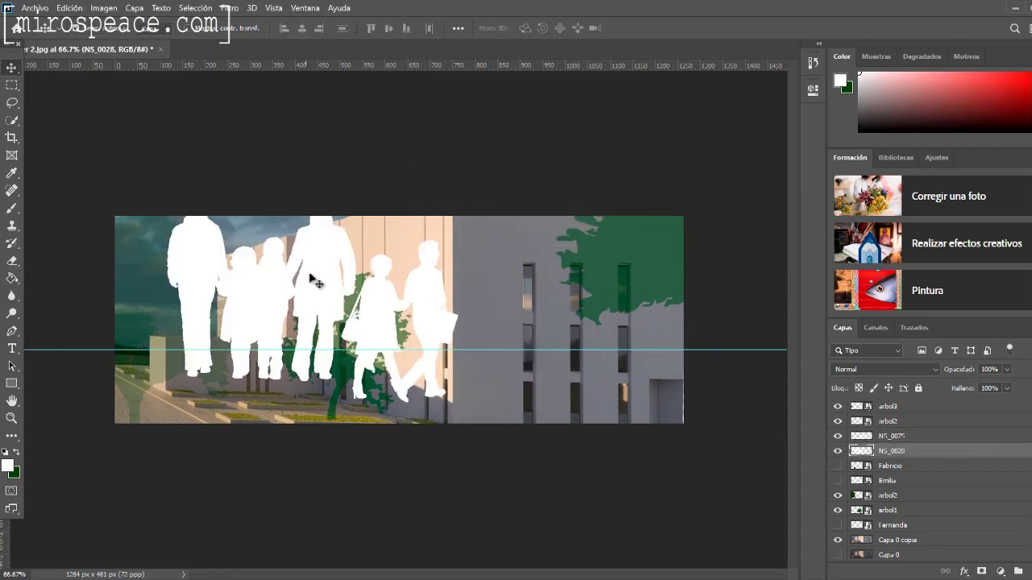
{"action": "left_click_drag", "start_coordinate": [313, 275], "coordinate": [263, 309]}
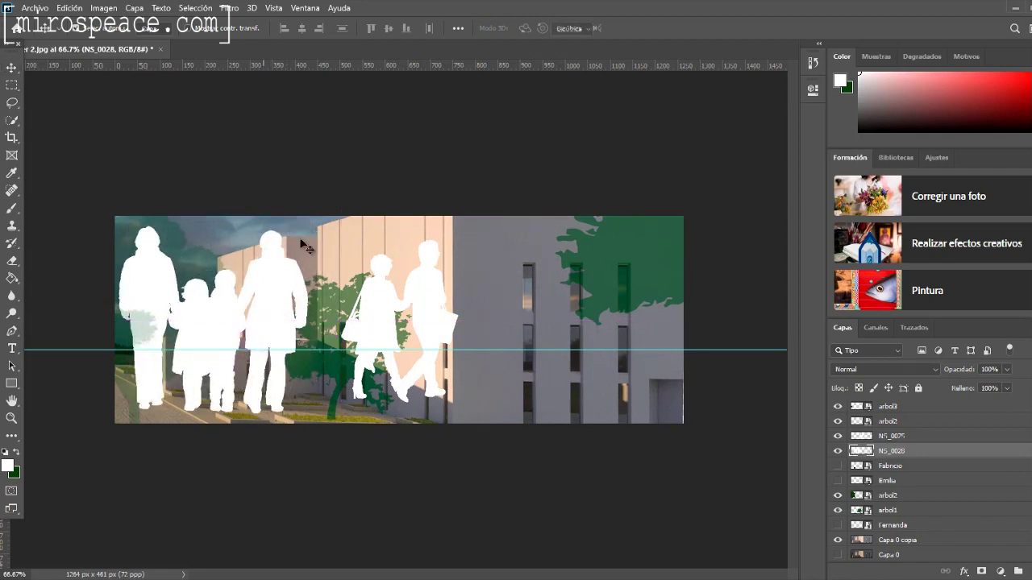
{"action": "key", "text": "ctrl+t"}
{"action": "left_click_drag", "start_coordinate": [309, 225], "coordinate": [213, 356]}
{"action": "left_click_drag", "start_coordinate": [160, 394], "coordinate": [232, 406]}
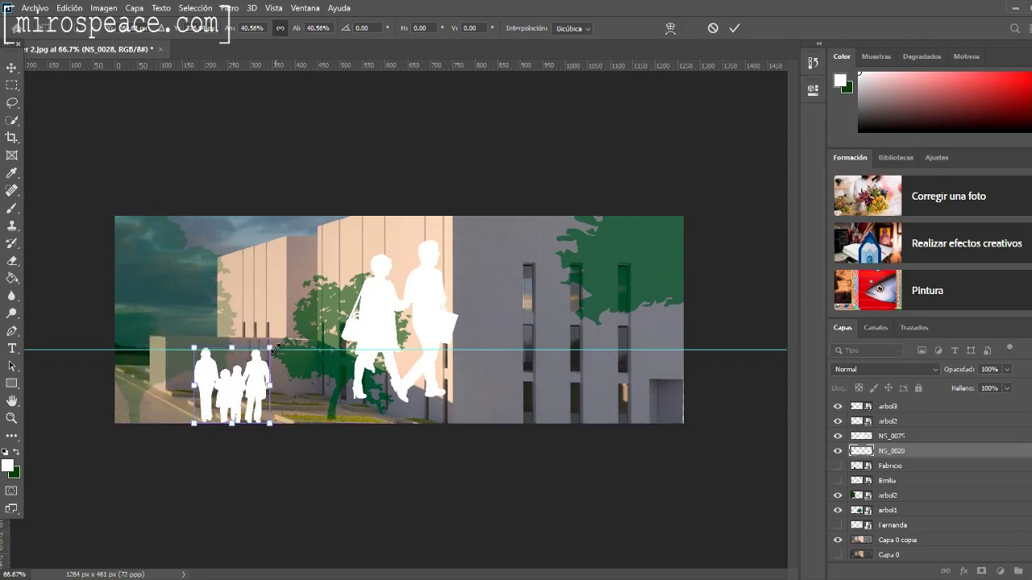
{"action": "left_click_drag", "start_coordinate": [275, 348], "coordinate": [275, 349]}
{"action": "mouse_move", "coordinate": [252, 390]}
{"action": "left_mouse_down"}
{"action": "mouse_move", "coordinate": [257, 398]}
{"action": "mouse_move", "coordinate": [256, 385]}
{"action": "left_mouse_up"}
{"action": "left_click_drag", "start_coordinate": [199, 344], "coordinate": [189, 333]}
{"action": "left_click_drag", "start_coordinate": [238, 393], "coordinate": [244, 400]}
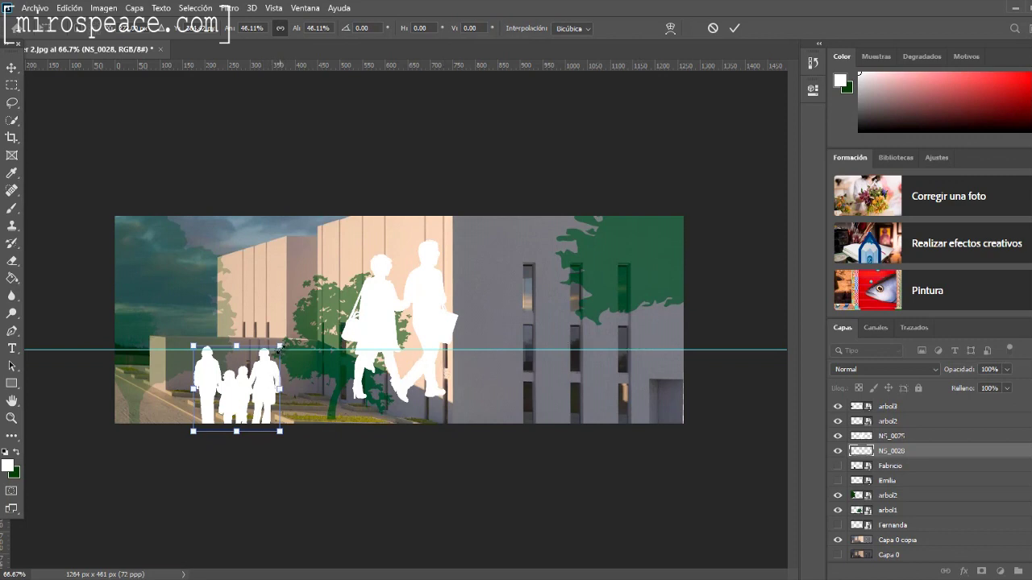
{"action": "left_click_drag", "start_coordinate": [281, 348], "coordinate": [283, 347]}
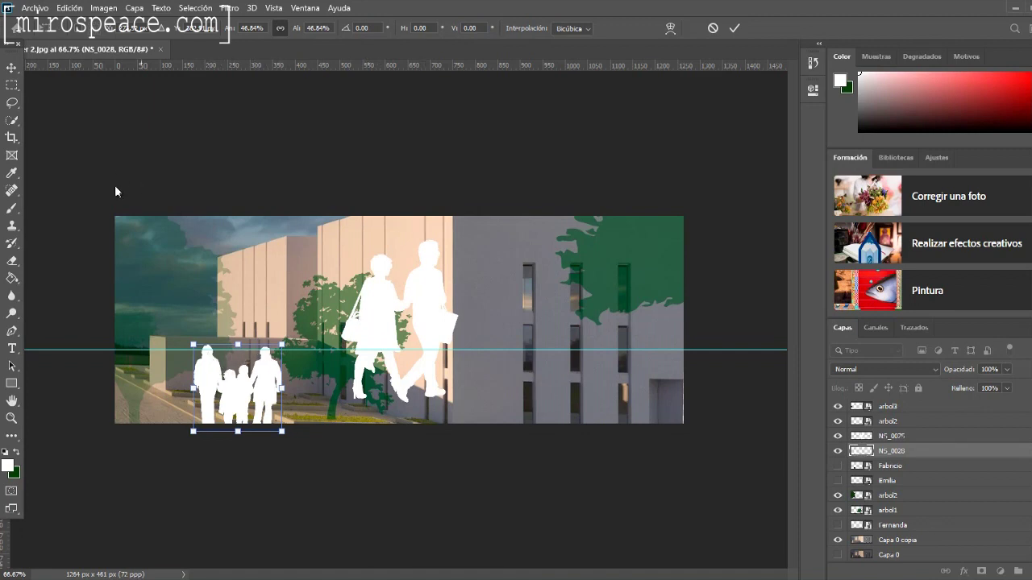
{"action": "key", "text": "Return"}
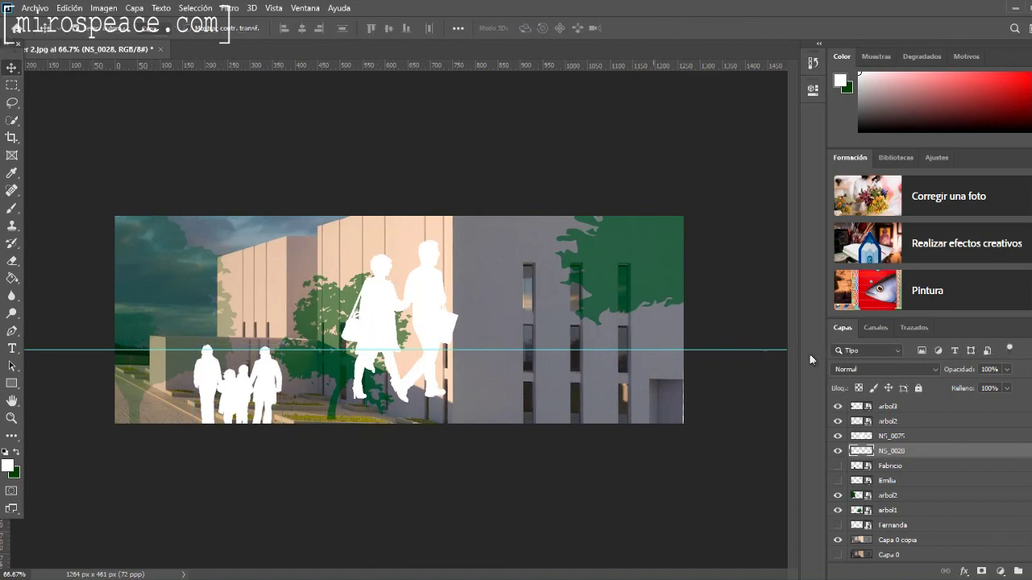
Move the white couple into the foreground before the grey facade and lower both silhouettes' opacity, setting NS_0028 to 52%
{"action": "left_click_drag", "start_coordinate": [432, 321], "coordinate": [488, 365]}
{"action": "left_click_drag", "start_coordinate": [522, 396], "coordinate": [565, 405]}
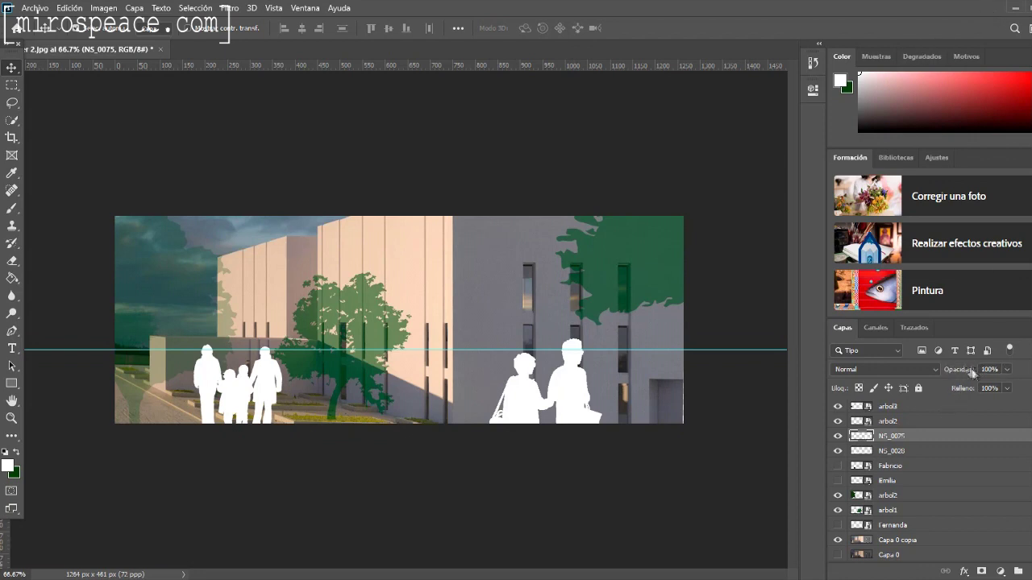
{"action": "left_click_drag", "start_coordinate": [1009, 372], "coordinate": [983, 383]}
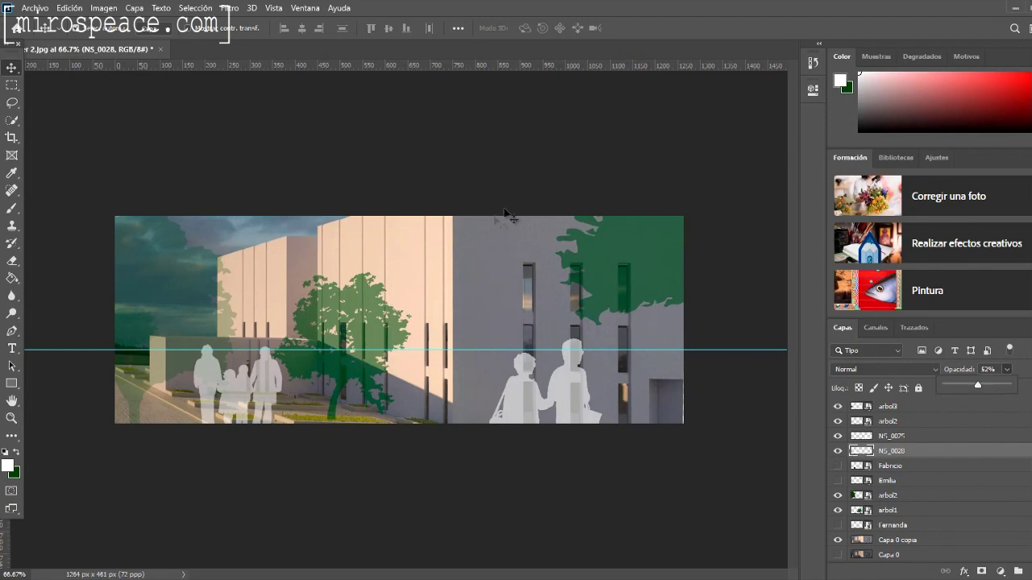
{"action": "left_click", "coordinate": [226, 279]}
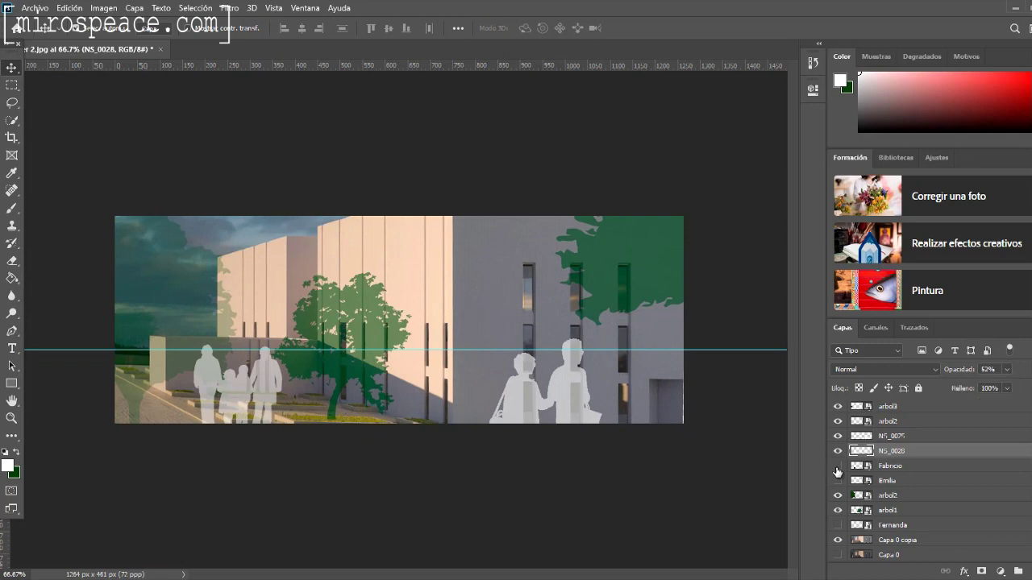
Hide the arbol2 layer with the large tree over the sky and road, and remove the horizon guide from the image
{"action": "left_click", "coordinate": [837, 512]}
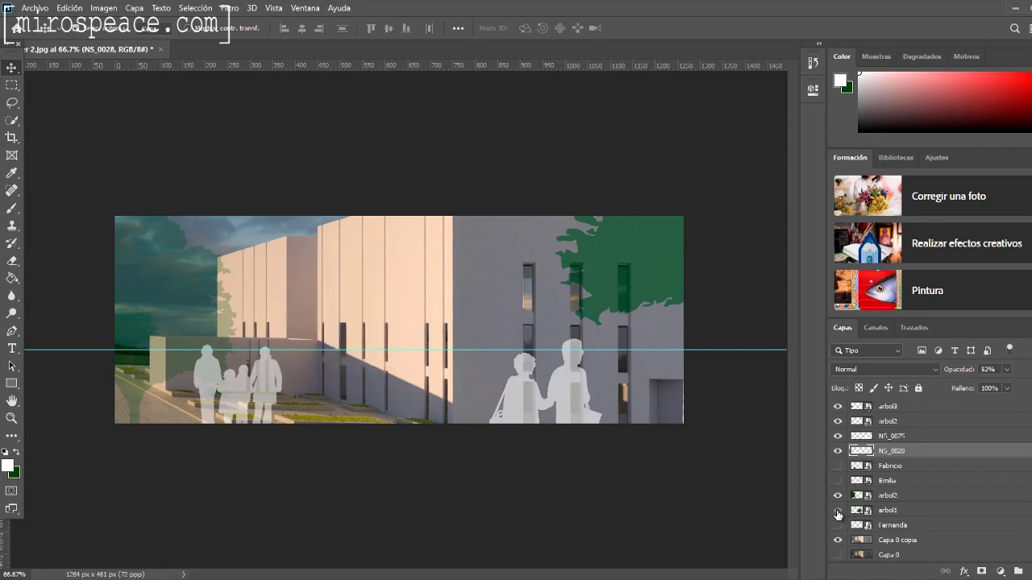
{"action": "left_click", "coordinate": [837, 511]}
{"action": "left_click", "coordinate": [837, 496]}
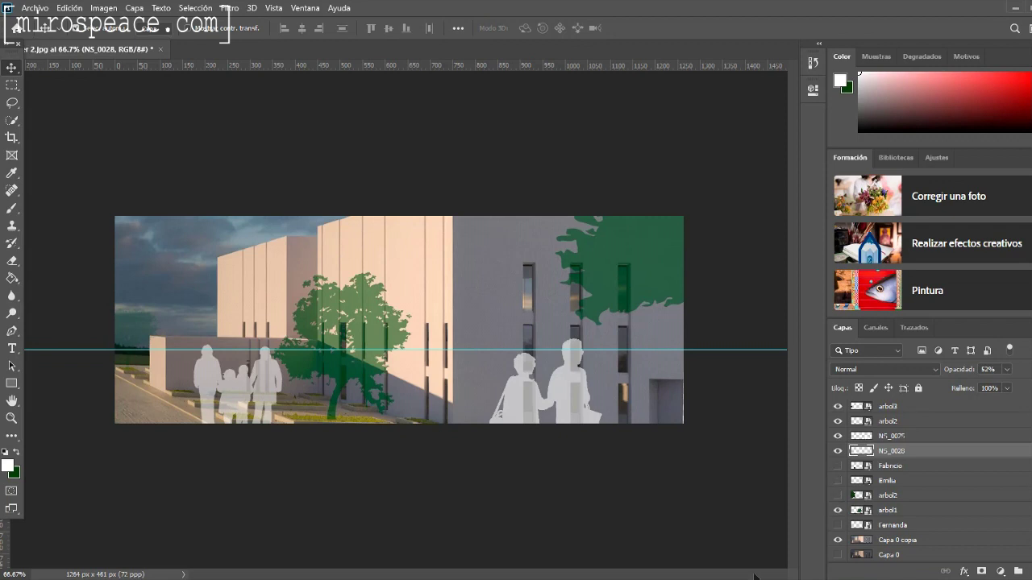
{"action": "left_click_drag", "start_coordinate": [639, 350], "coordinate": [614, 67]}
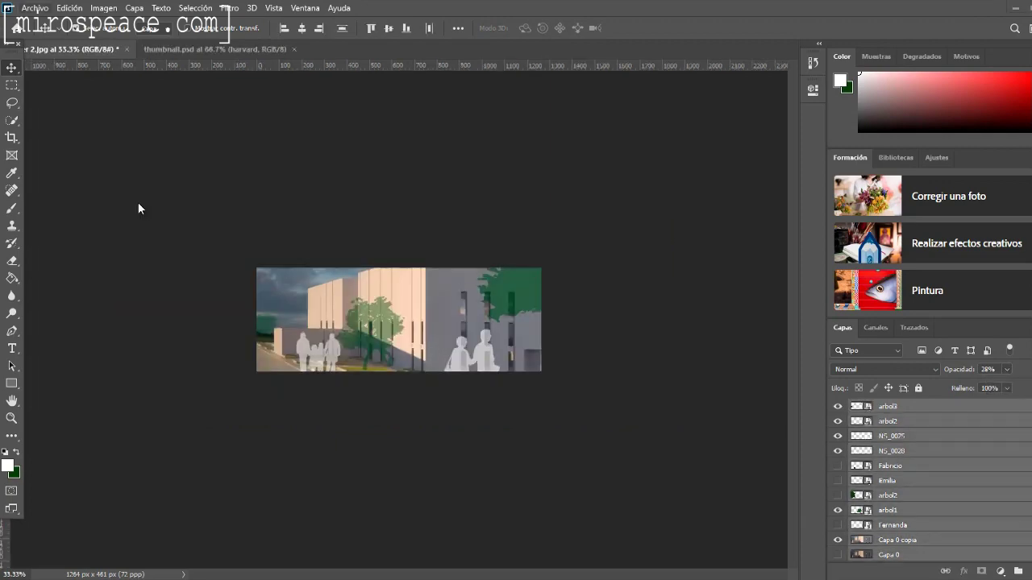
Save the finished image on the computer in the Editar render folder as render 2ok.jpg, a baseline standard JPEG at quality 12
{"action": "key", "text": "alt+a"}
{"action": "key", "text": "Down"}
{"action": "key", "text": "Down"}
{"action": "key", "text": "Down"}
{"action": "key", "text": "Down"}
{"action": "key", "text": "Down"}
{"action": "key", "text": "Down"}
{"action": "key", "text": "Down"}
{"action": "key", "text": "Down"}
{"action": "key", "text": "Down"}
{"action": "key", "text": "Return"}
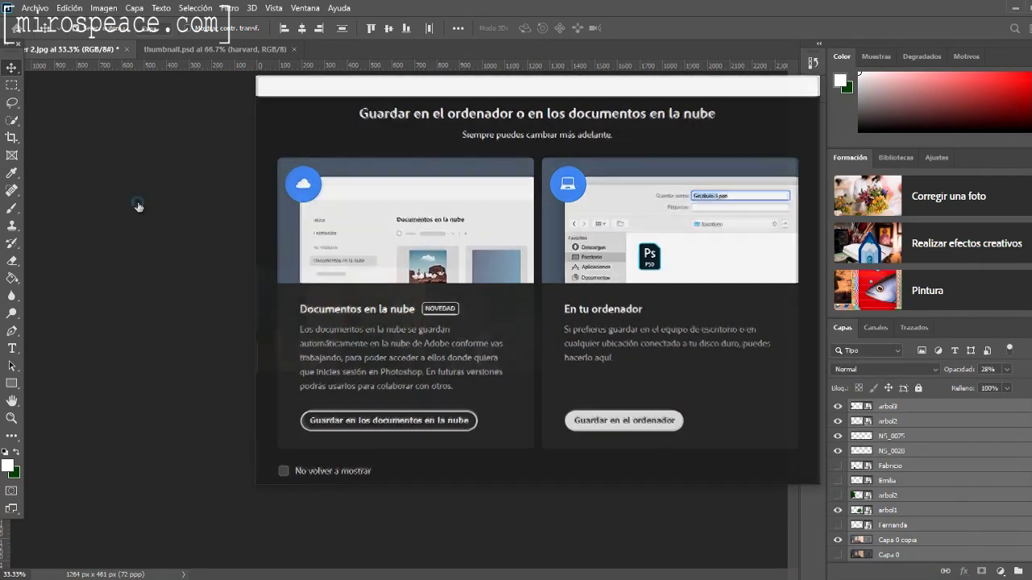
{"action": "key", "text": "Return"}
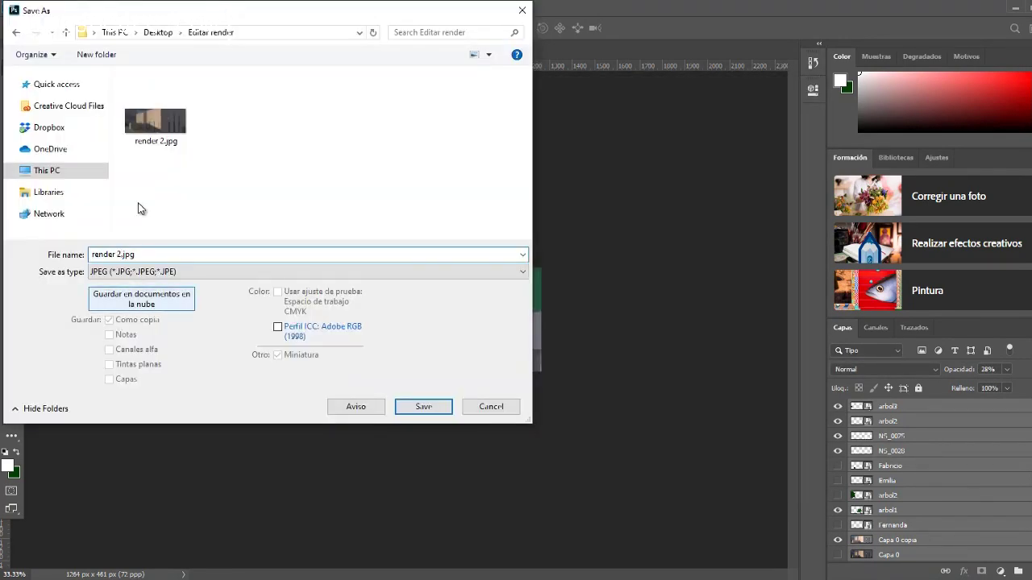
{"action": "type", "text": "ok"}
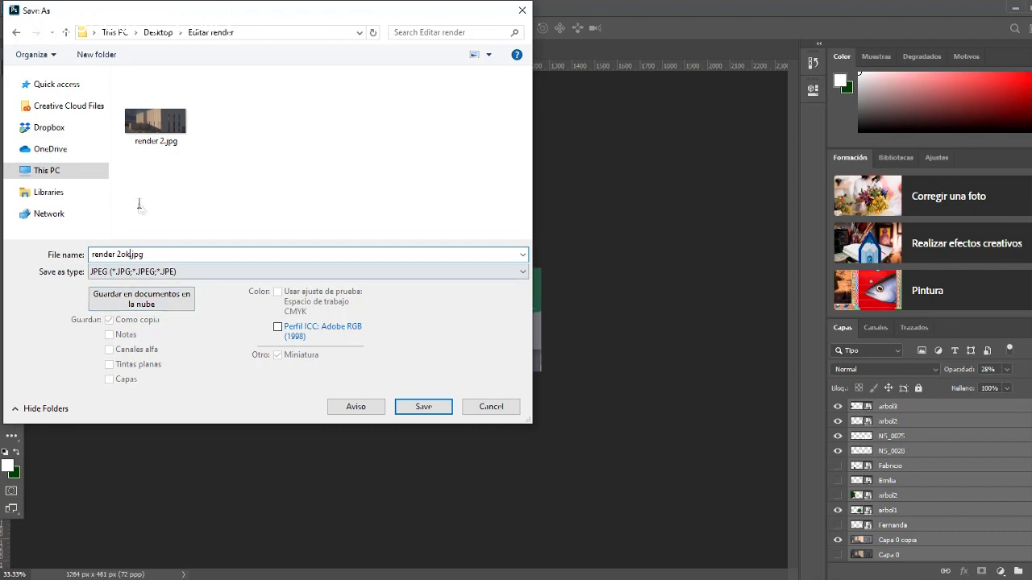
{"action": "left_click", "coordinate": [122, 255]}
{"action": "key", "text": "Return"}
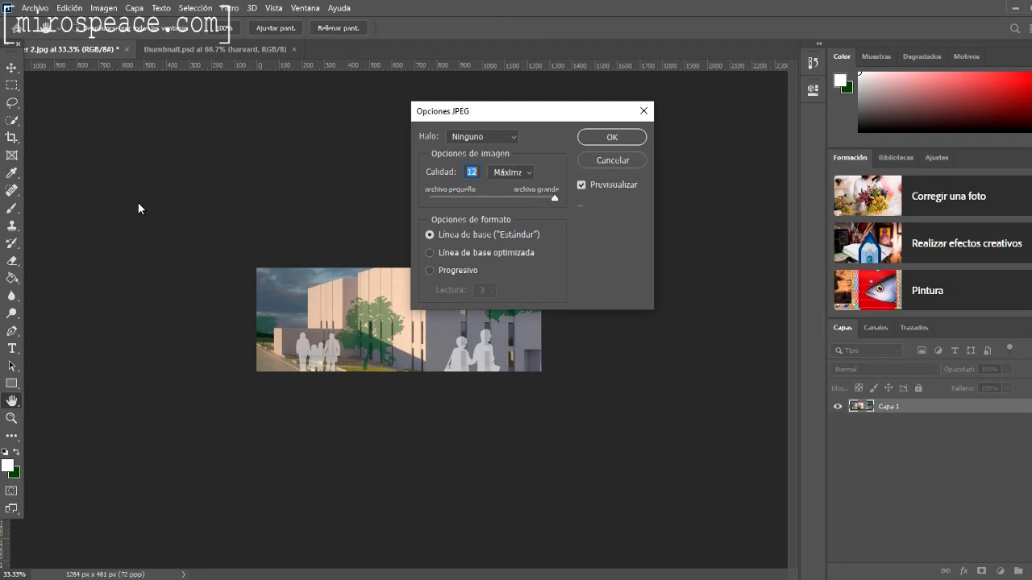
{"action": "key", "text": "Return"}
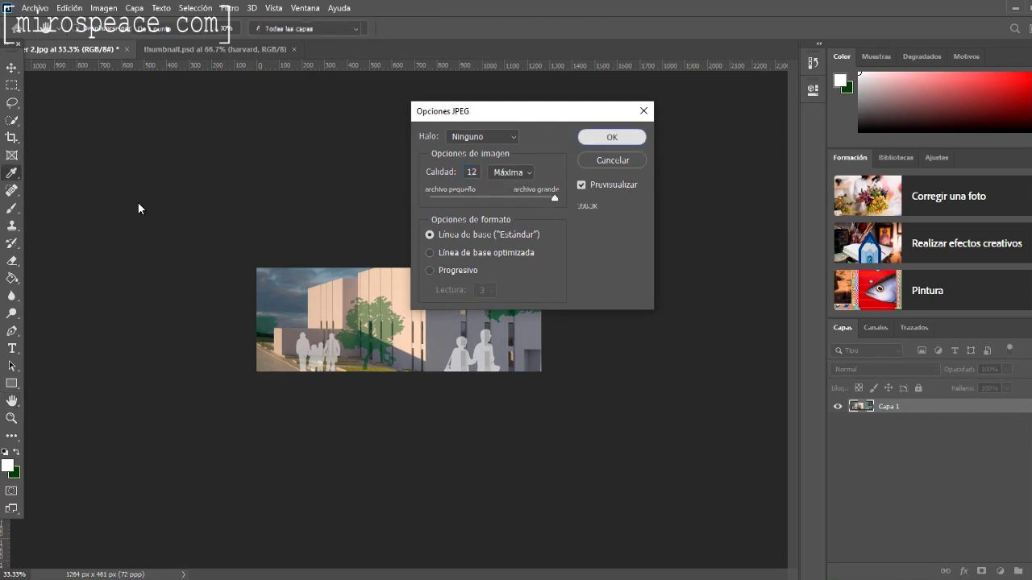